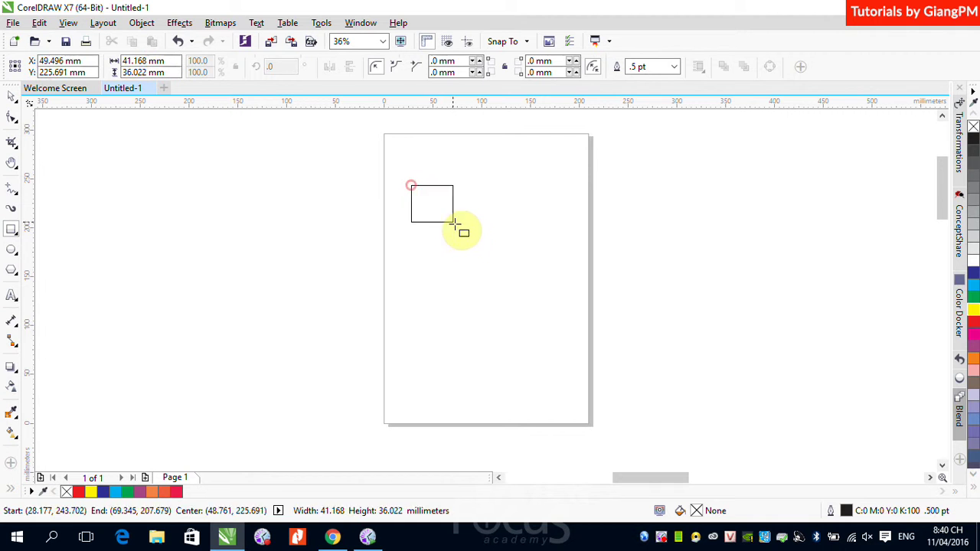
Fill the rectangle red and add a magenta-filled ellipse about 70 by 67 mm diagonally below it on the page
left_click(972, 322)
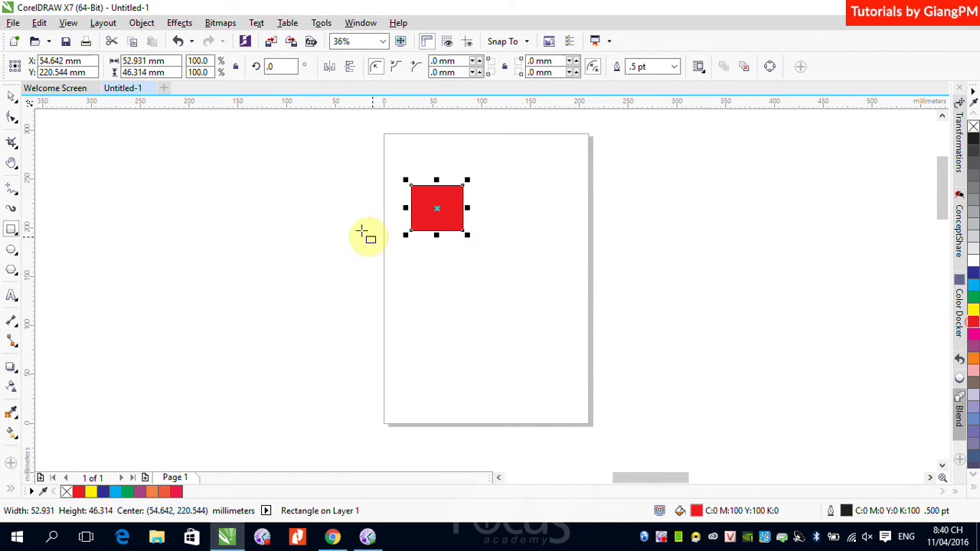
left_click(10, 250)
left_click_drag(495, 245, 568, 314)
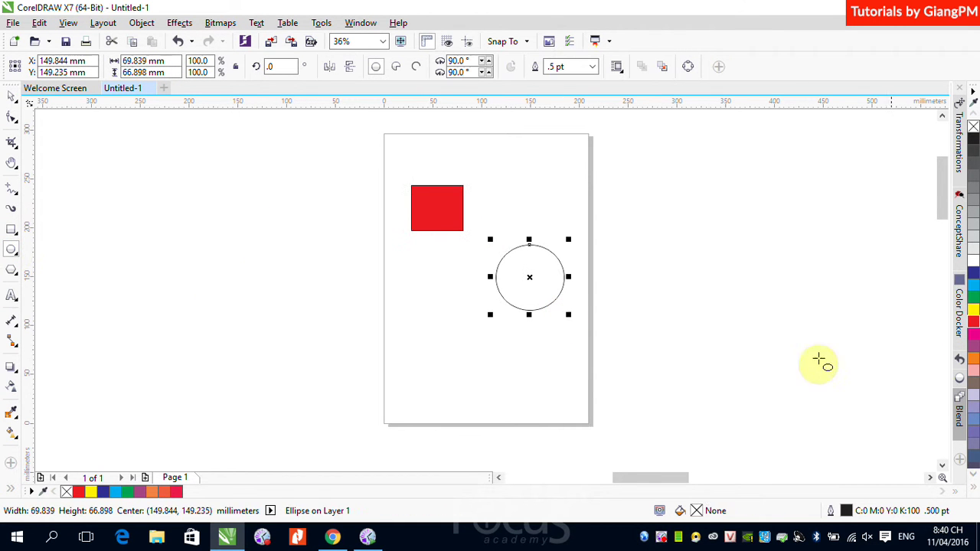
left_click(972, 334)
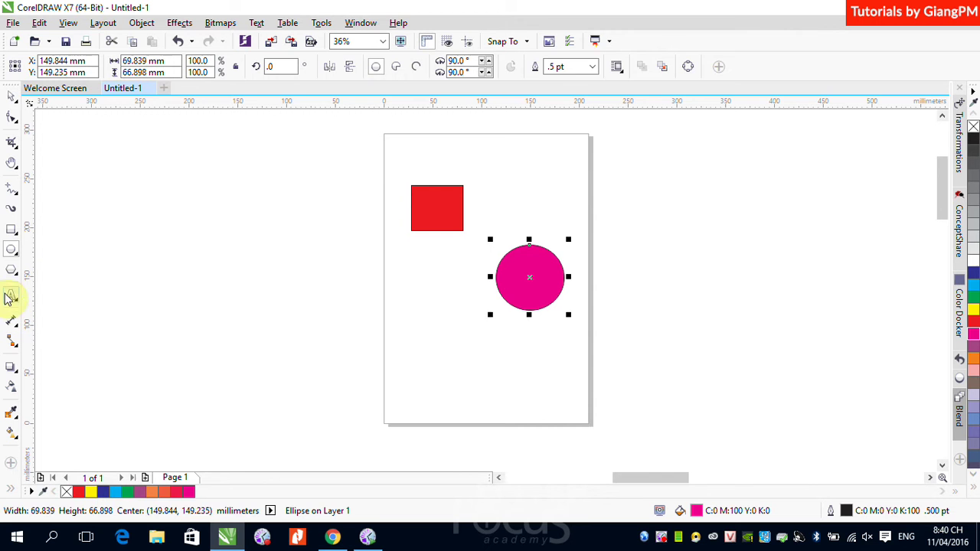
Draw a triangle about 50 by 41 mm on the lower part of the page and fill it green
left_click(11, 269)
left_click_drag(426, 317, 484, 365)
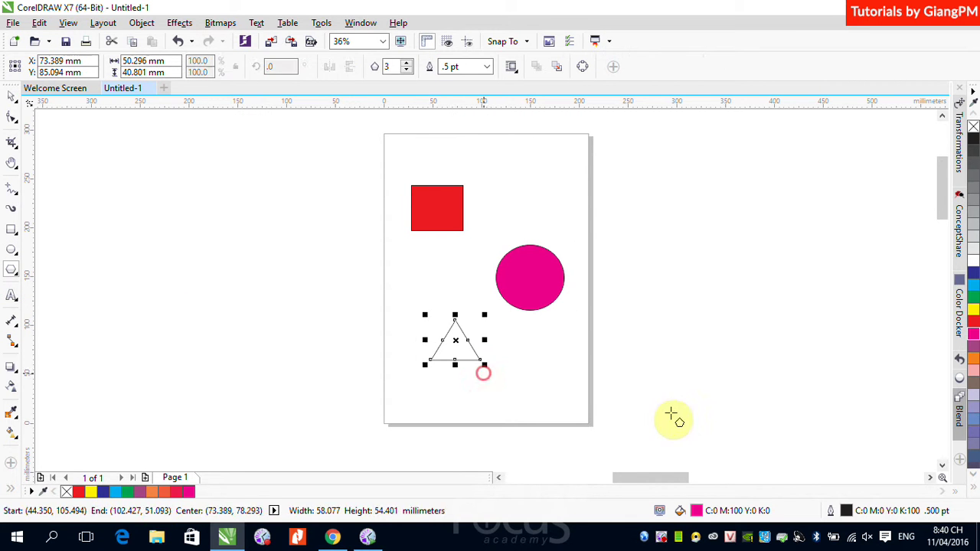
left_click(973, 298)
Select the rectangle, ellipse and triangle together by adding each shape individually to the selection
left_click(12, 95)
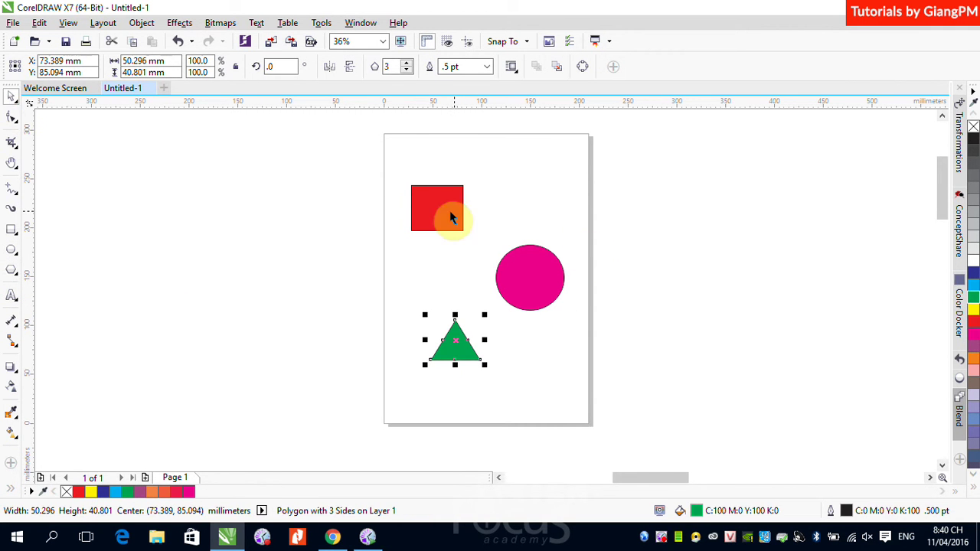
left_click(449, 212)
left_click(523, 288, "shift")
left_click(464, 351, "shift")
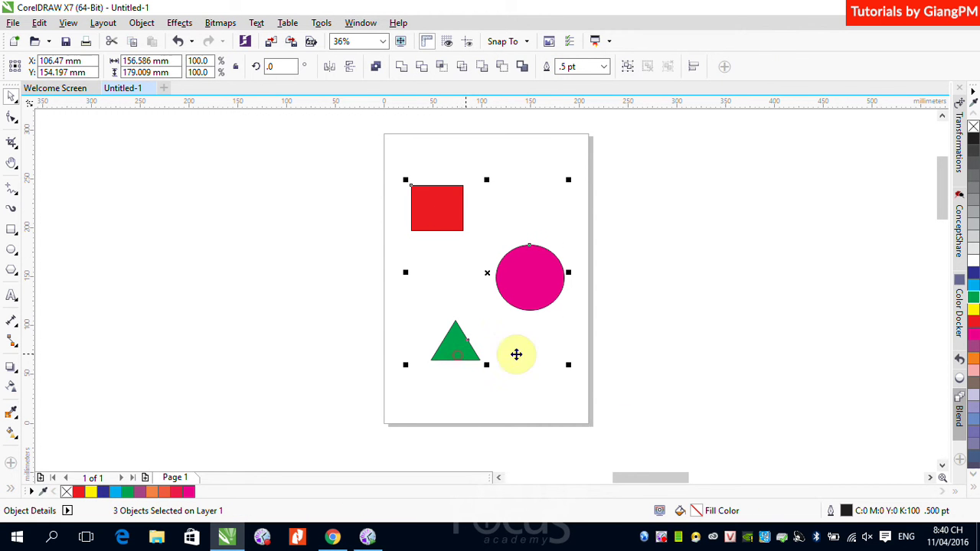
Clear the selection and reselect all three shapes with a selection marquee
left_click(640, 350)
left_click_drag(380, 162, 575, 378)
left_click(582, 365)
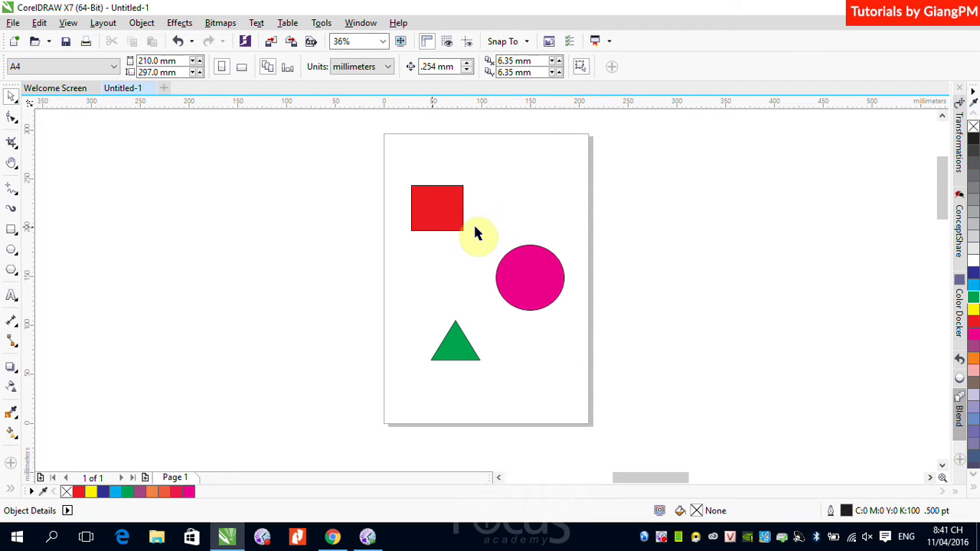
left_click_drag(449, 166, 519, 325)
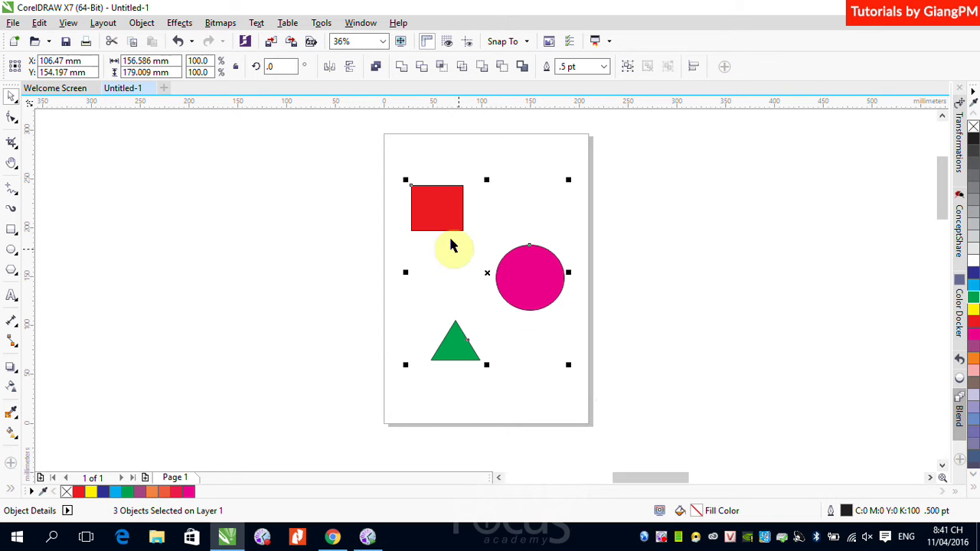
Move the three selected shapes together up the page and compress their combined height to about 136 mm
mouse_move(540, 274)
left_mouse_down()
mouse_move(273, 271)
mouse_move(711, 217)
mouse_move(782, 238)
mouse_move(553, 267)
left_mouse_up()
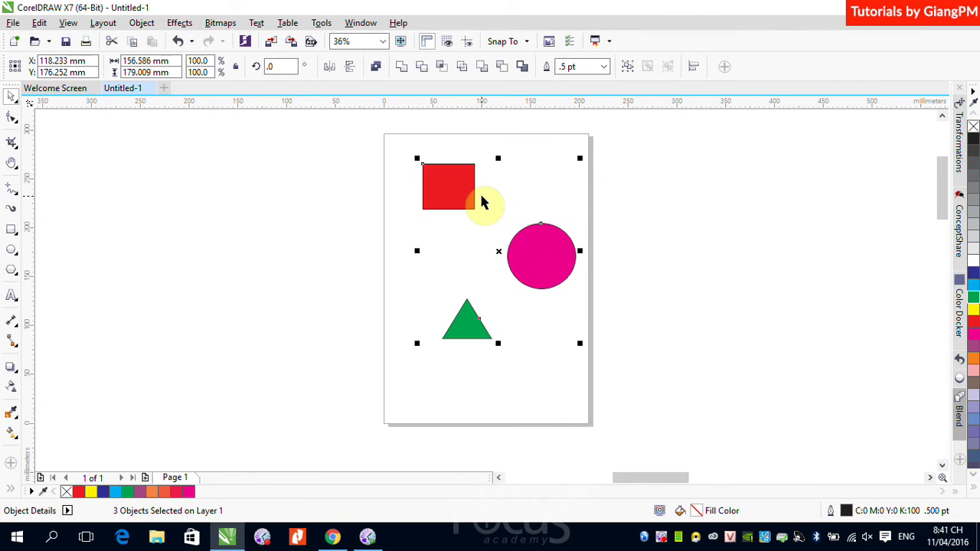
mouse_move(539, 246)
left_mouse_down()
mouse_move(746, 248)
mouse_move(773, 260)
mouse_move(532, 243)
mouse_move(531, 264)
left_mouse_up()
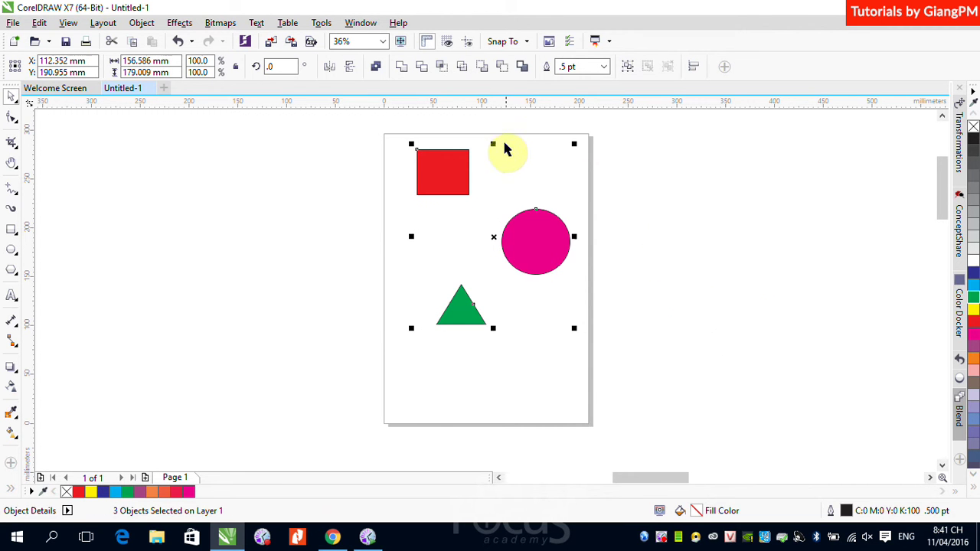
left_click_drag(493, 144, 496, 190)
left_click_drag(520, 258, 522, 261)
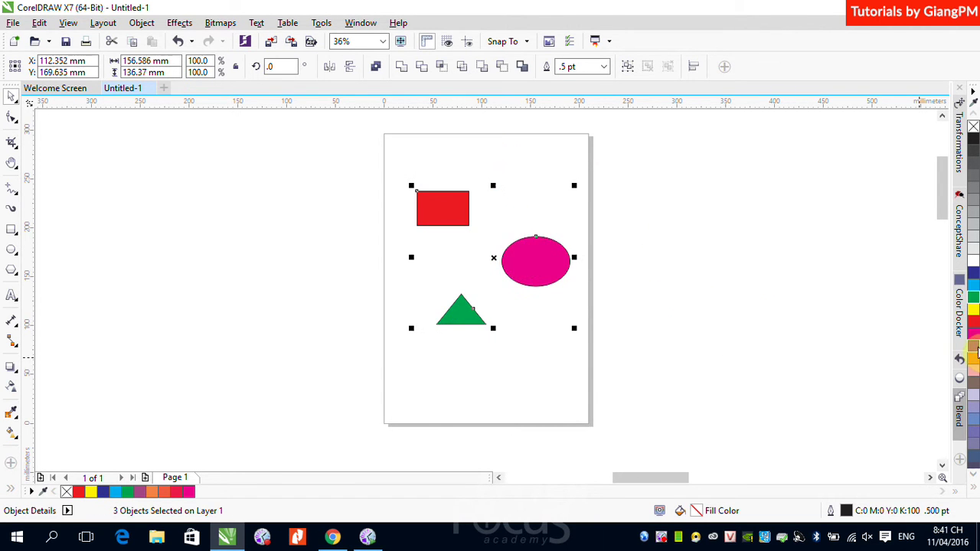
Fill all three selected shapes red, replace that fill with yellow, and clear the selection
left_click(973, 321)
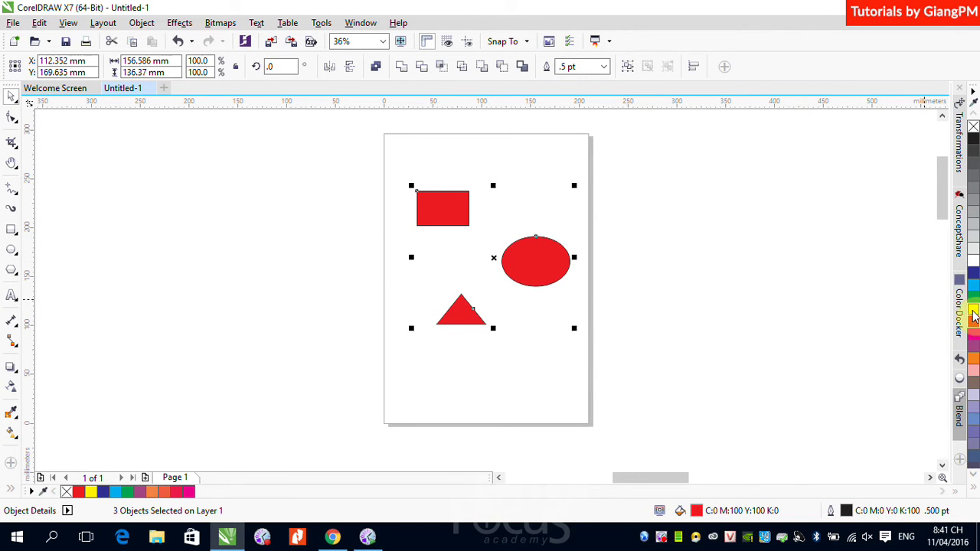
left_click(973, 309)
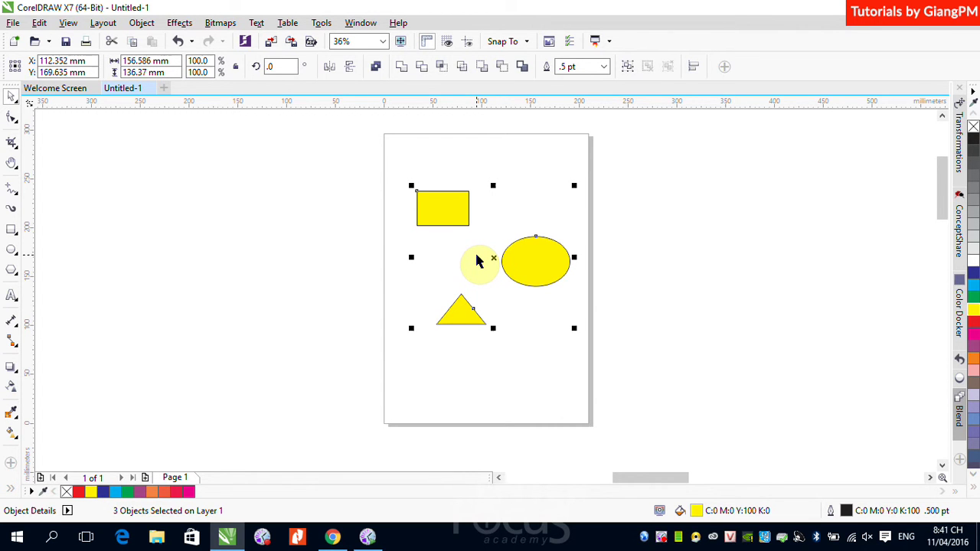
left_click(761, 201)
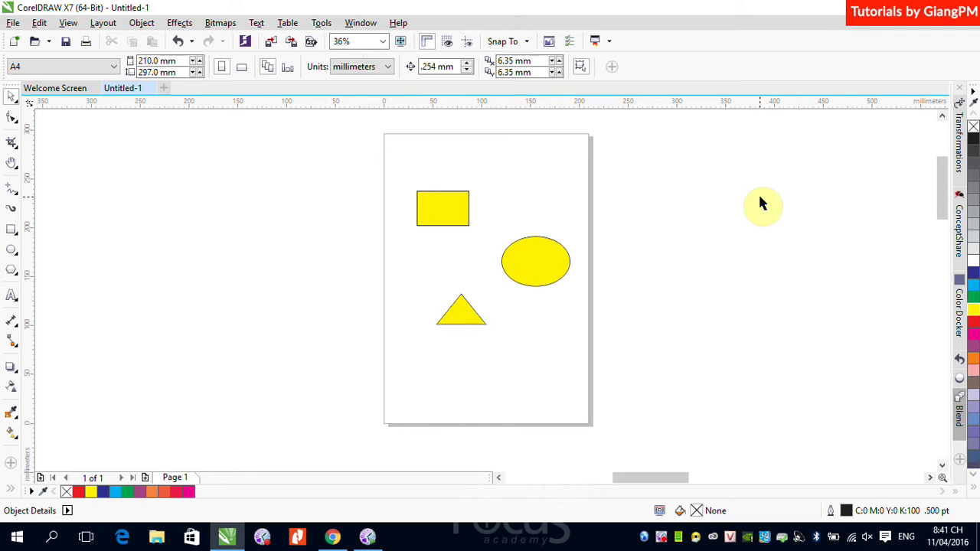
Select the ellipse, rectangle and triangle one at a time and fill the triangle red
left_click(533, 262)
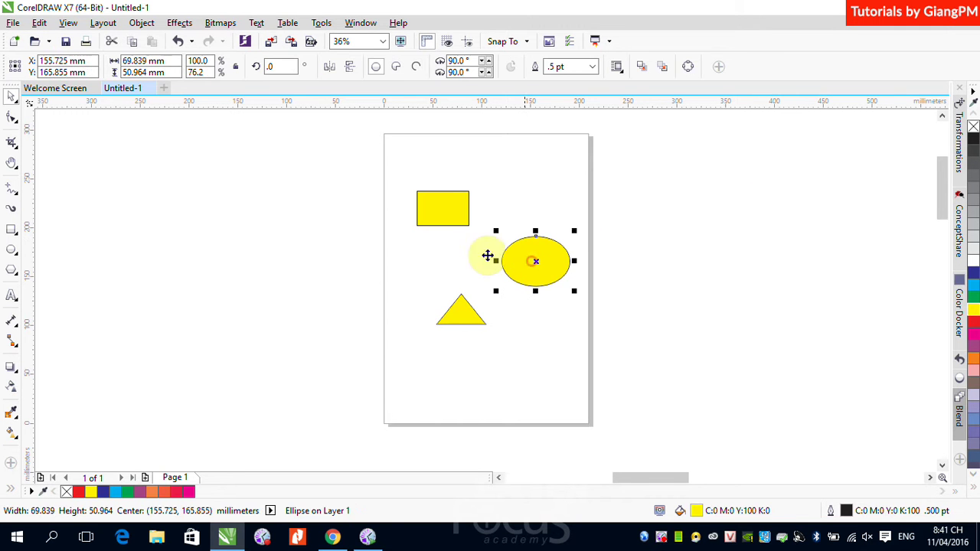
left_click(458, 217)
left_click(460, 320)
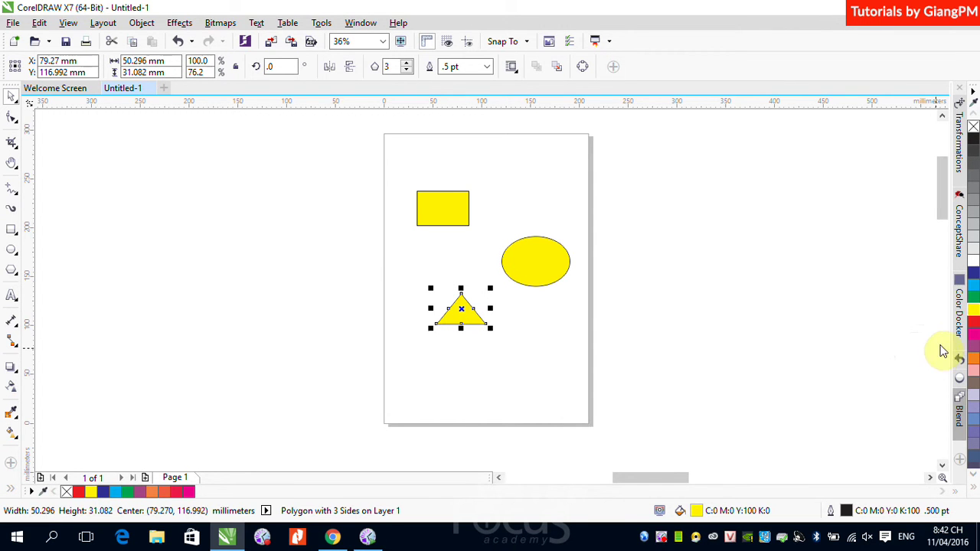
left_click(972, 323)
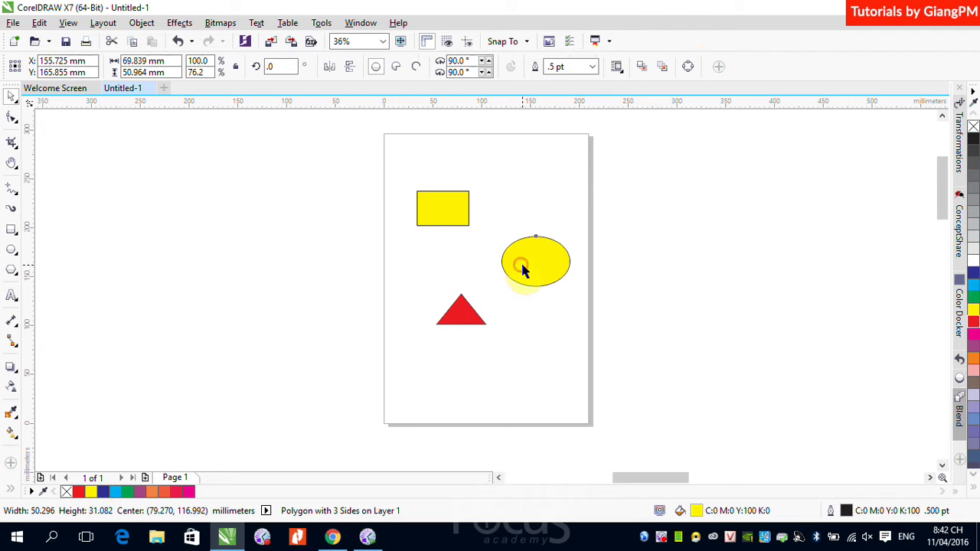
Fill the ellipse green, and move it and the rectangle so that they overlap the red triangle
left_click_drag(534, 264, 501, 318)
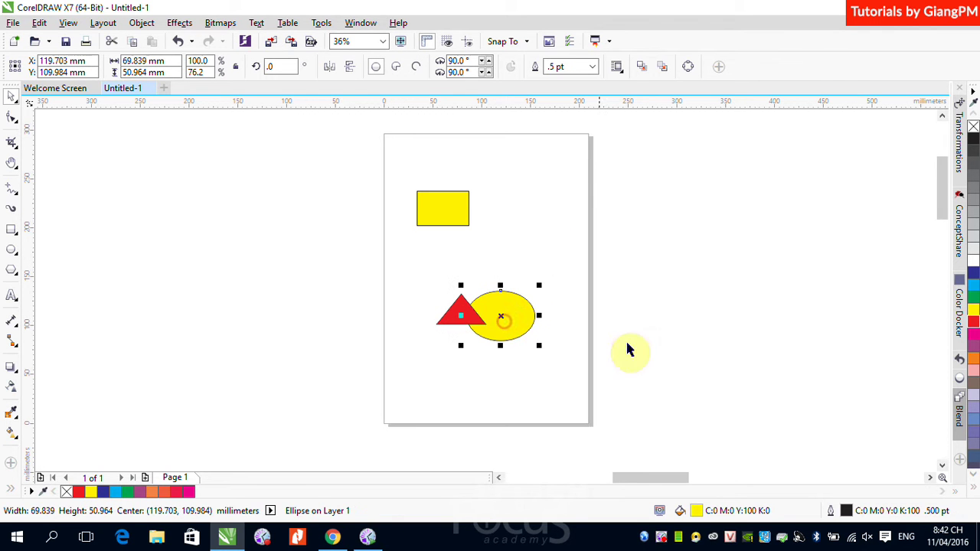
left_click(973, 297)
left_click_drag(452, 218, 481, 288)
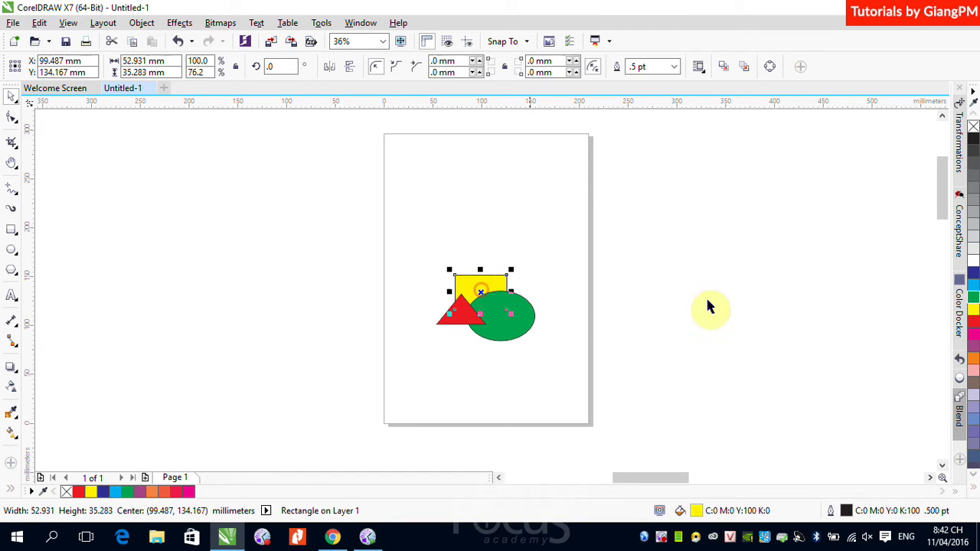
left_click(623, 284)
Group the three overlapping shapes and move the group to the page's upper-left corner
left_click_drag(421, 255, 545, 374)
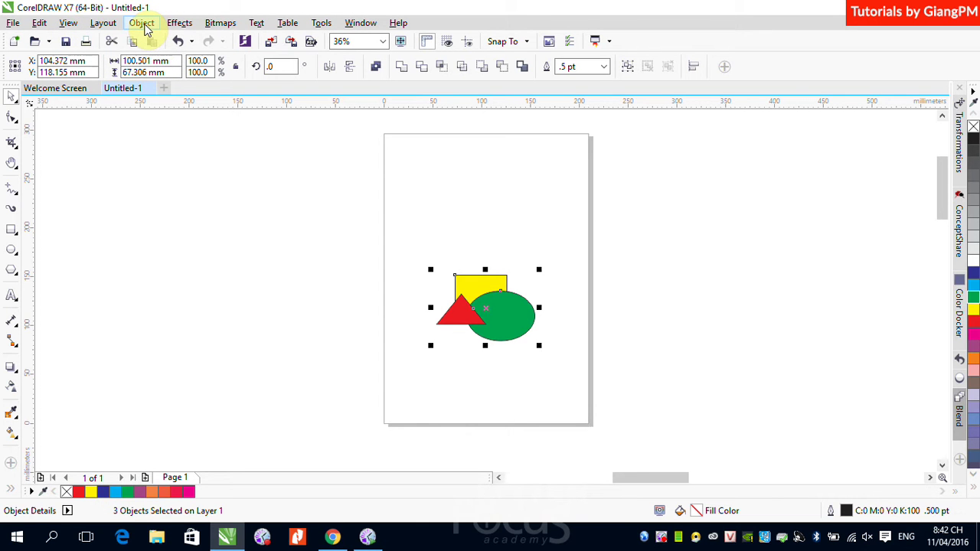
left_click(142, 23)
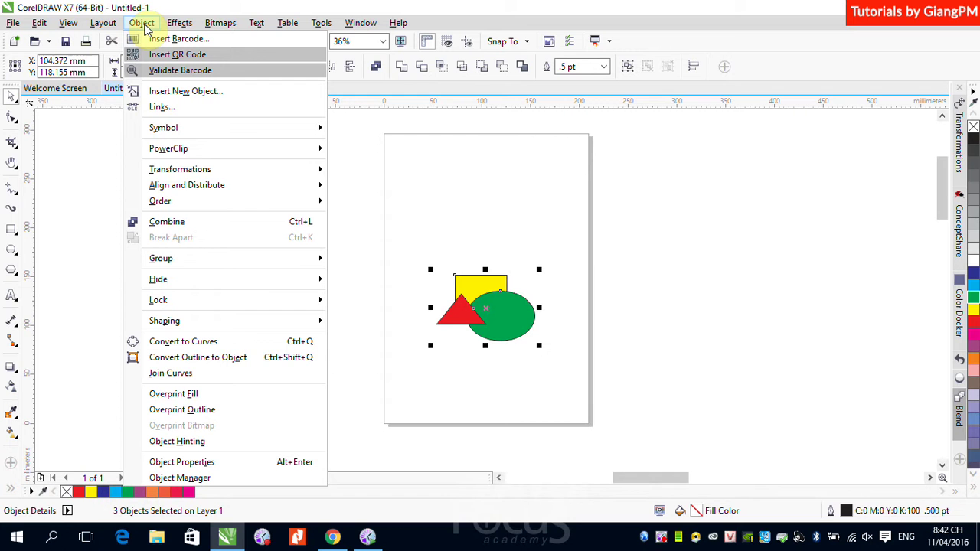
mouse_move(171, 261)
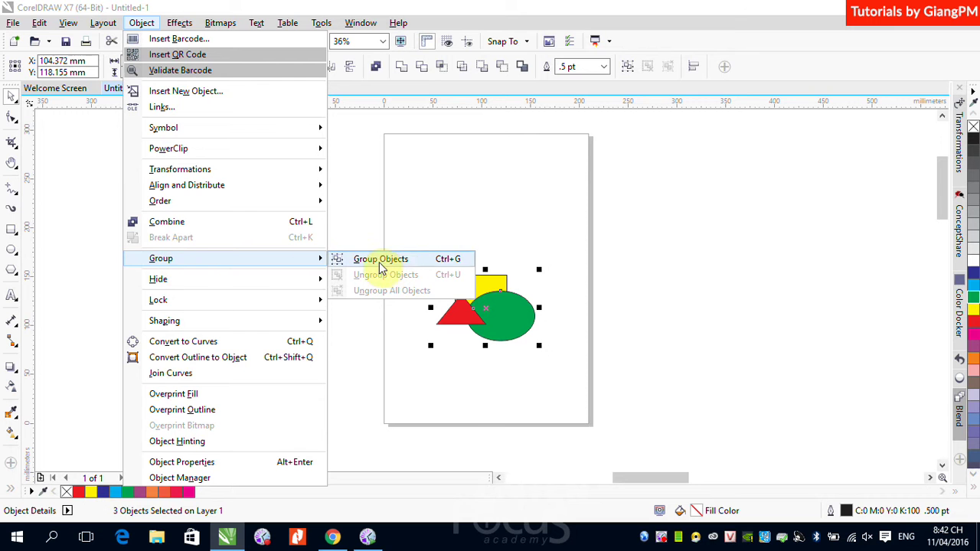
left_click(404, 265)
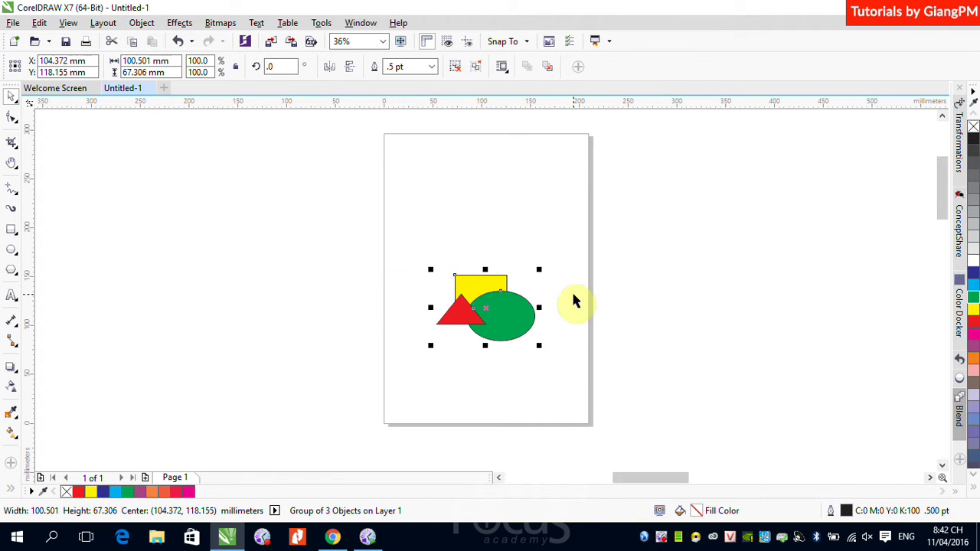
left_click_drag(502, 317, 441, 203)
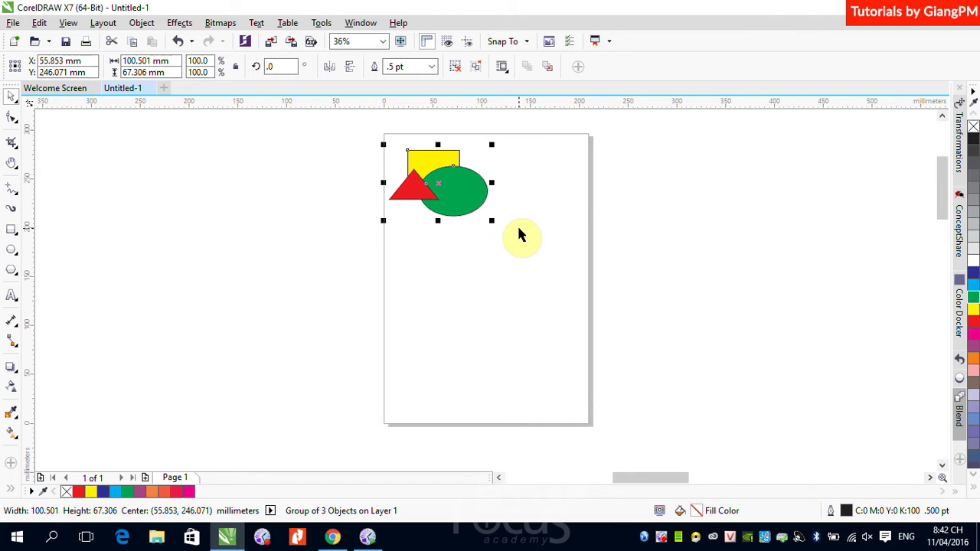
Test how the group is selected by picking its rectangle, triangle and ellipse in turn, deselecting in between
left_click(693, 240)
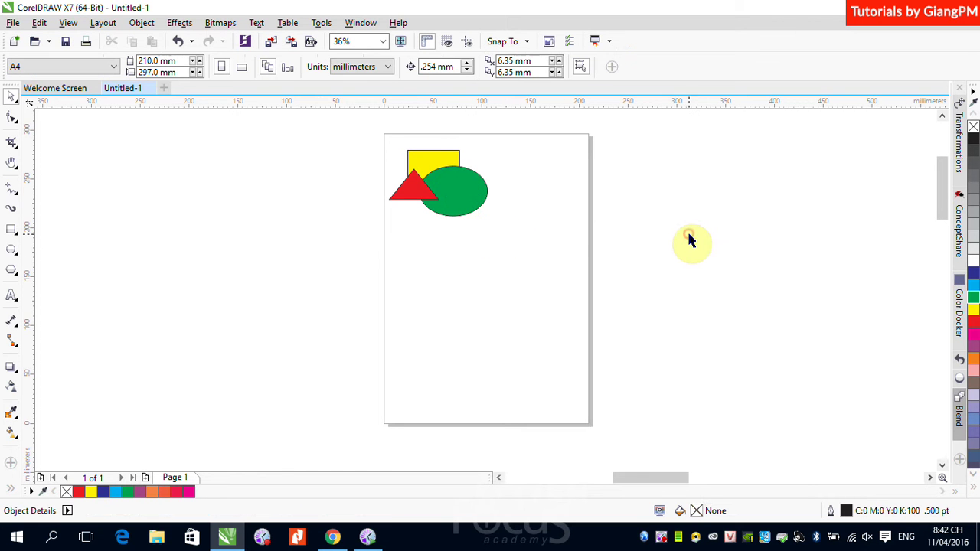
left_click(441, 163)
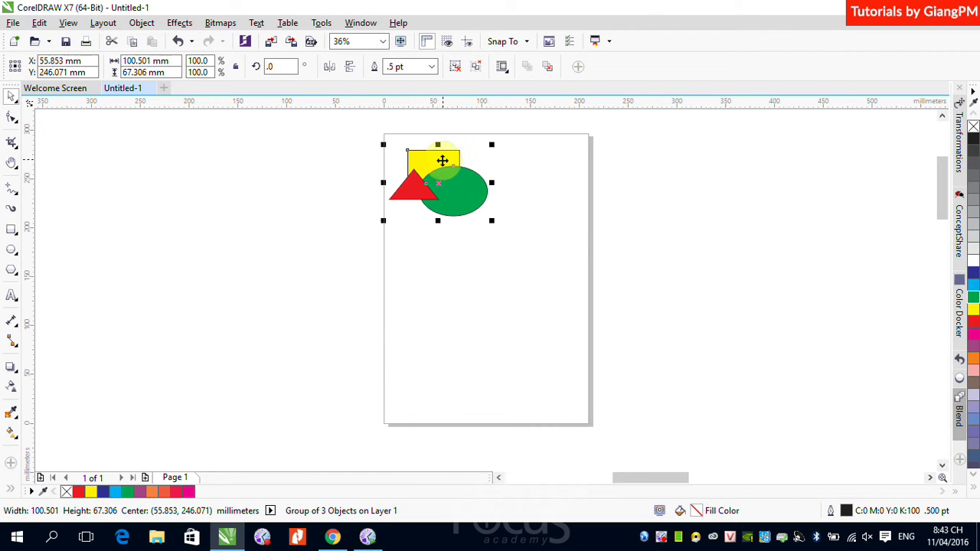
left_click(399, 300)
left_click(405, 189)
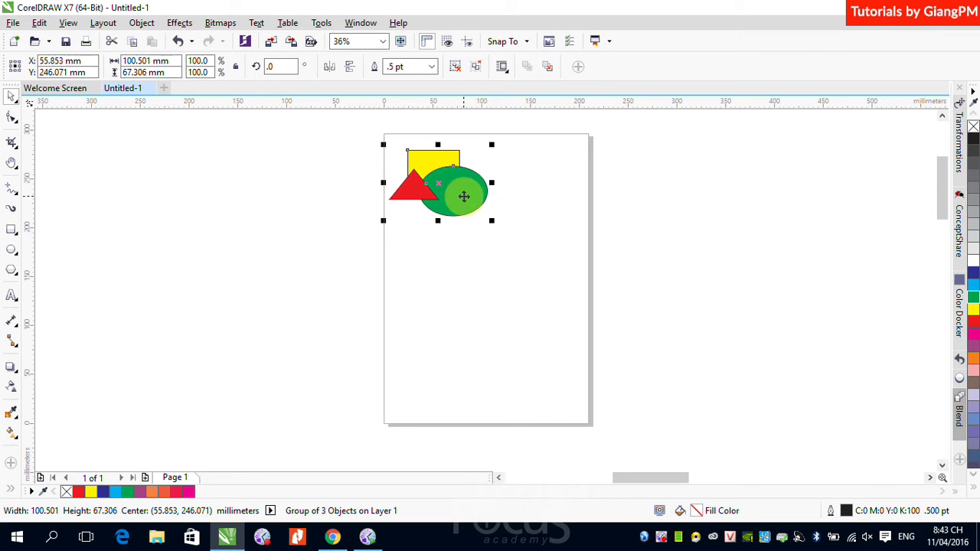
left_click(479, 280)
left_click(466, 200)
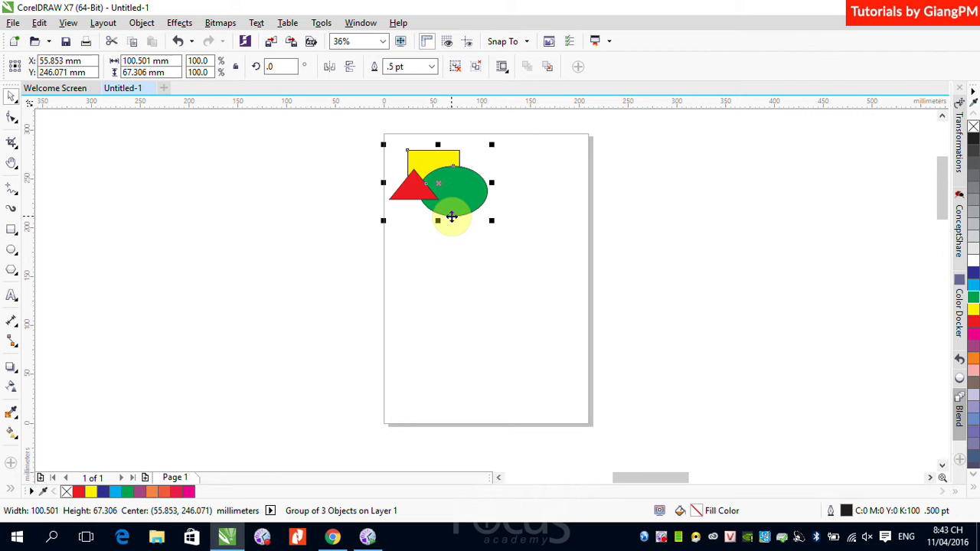
Delete the group of three shapes from the page
left_click(316, 159)
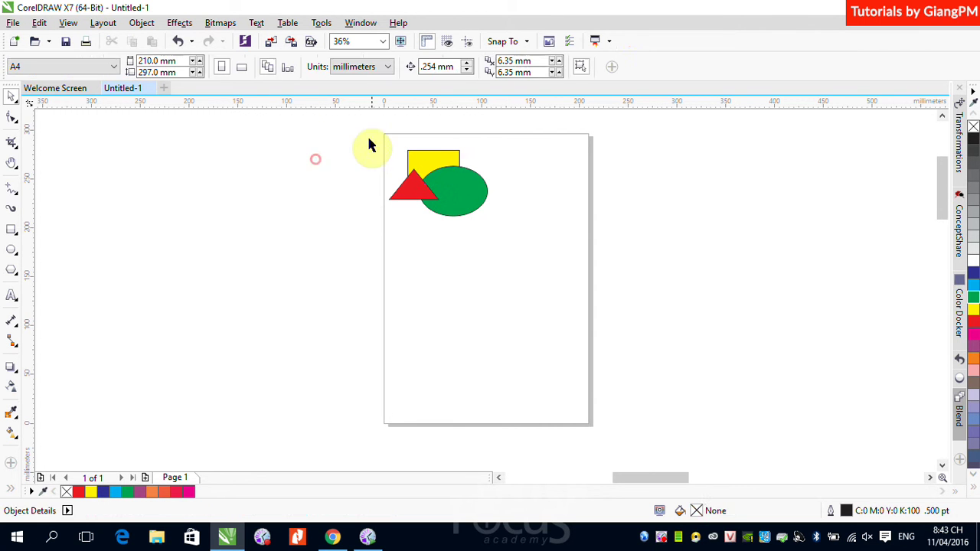
left_click_drag(365, 137, 646, 327)
key("Delete")
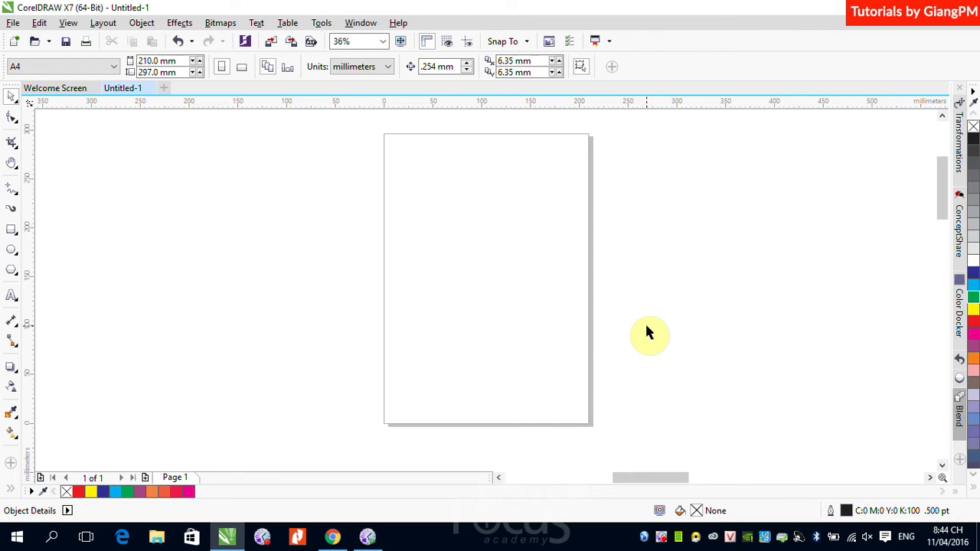
Draw a circle about 129 mm in diameter in the middle of the page
left_click(13, 251)
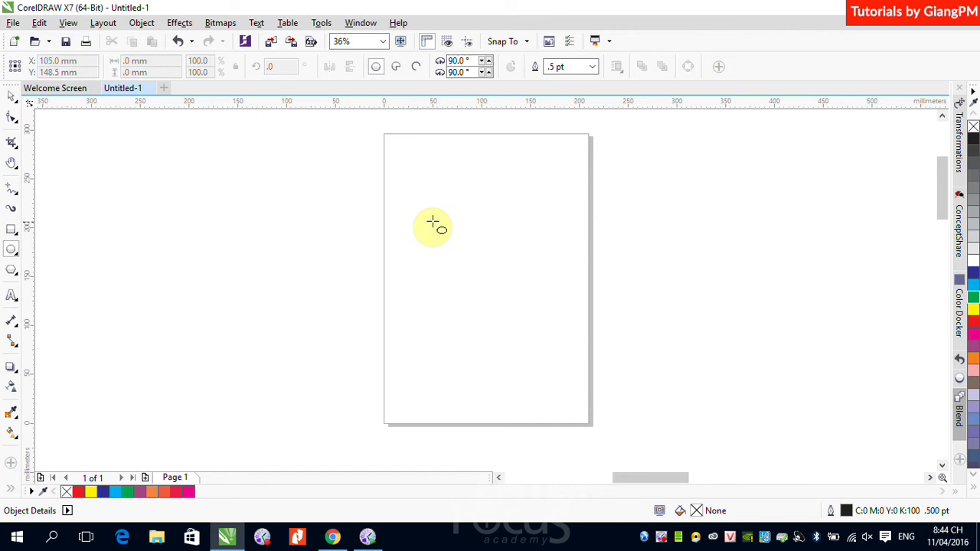
left_click_drag(424, 203, 550, 327)
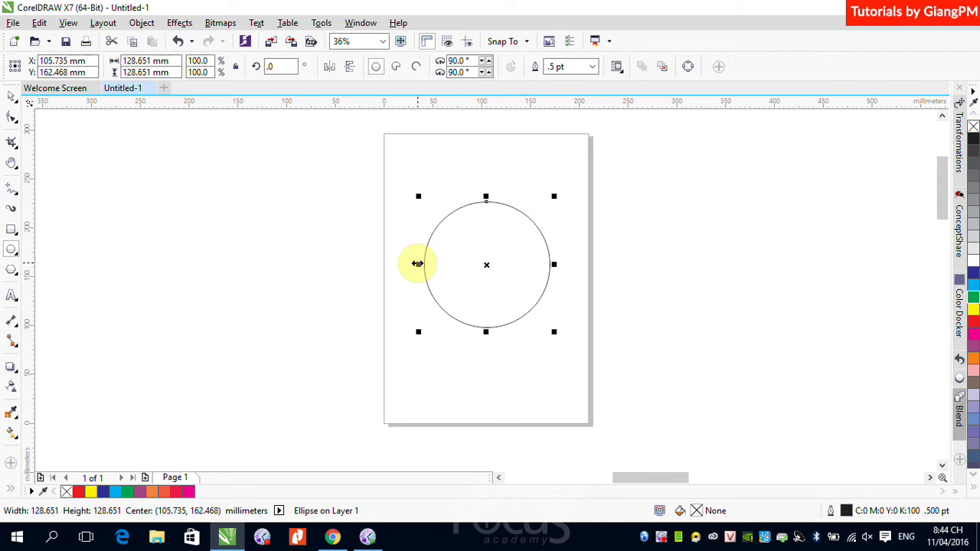
Draw an ellipse about 74 by 61 mm over the circle's lower-left part, and delete it
left_click_drag(415, 251, 496, 322)
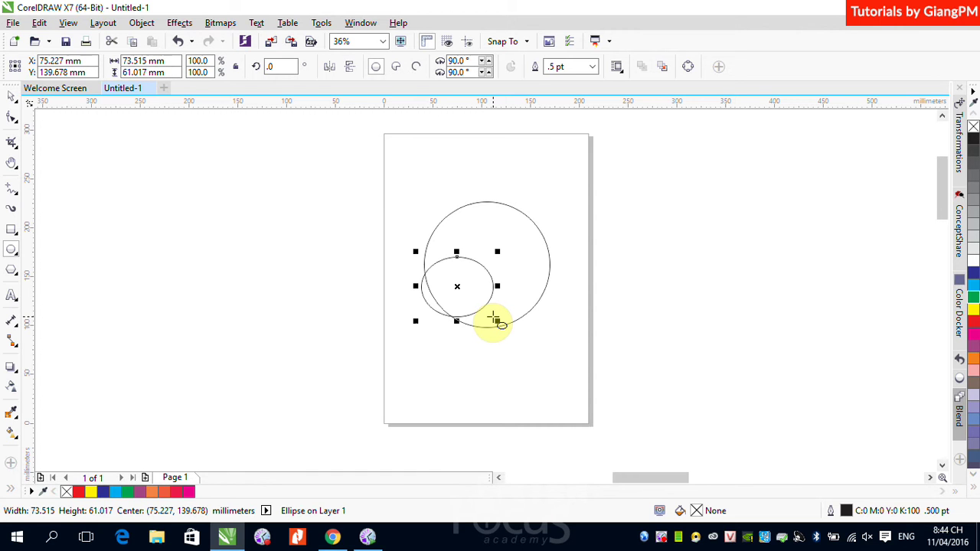
key("Delete")
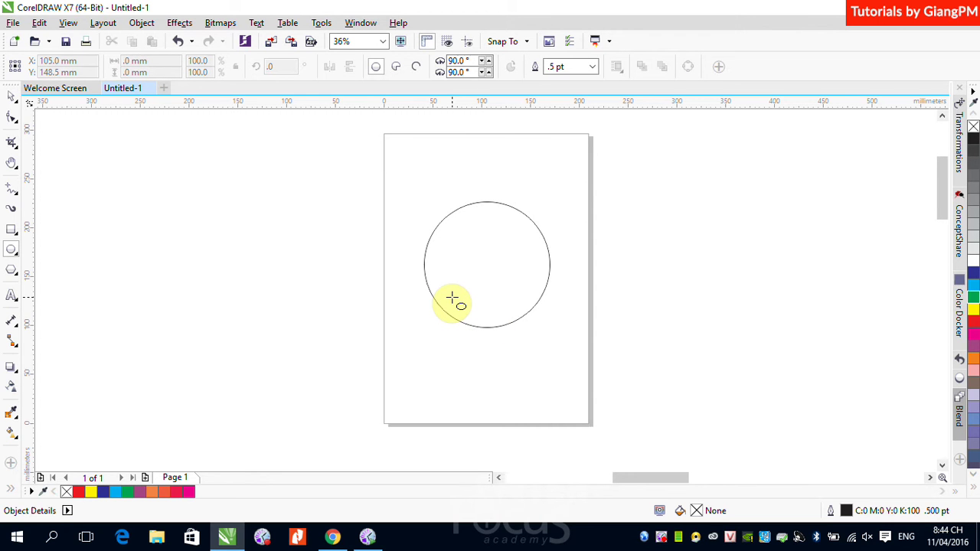
key("space")
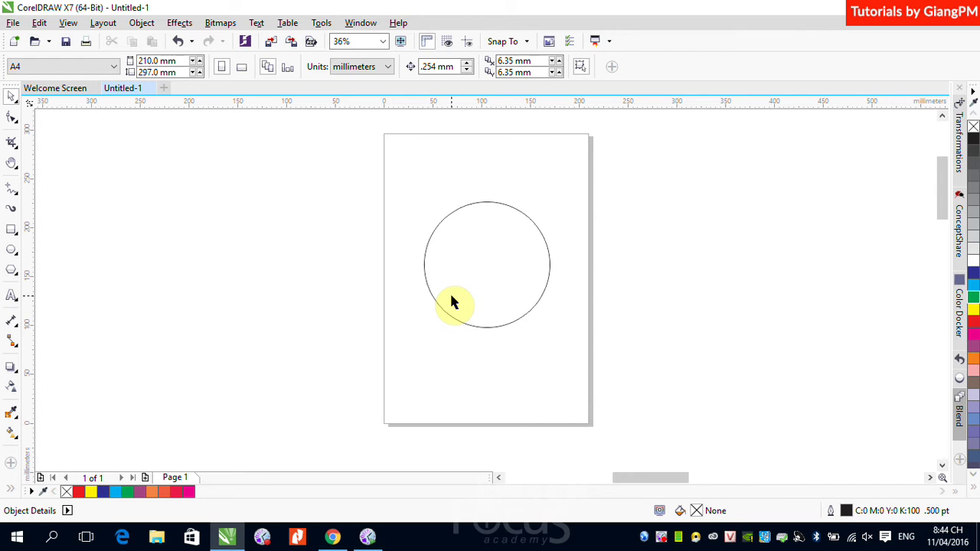
key("F7")
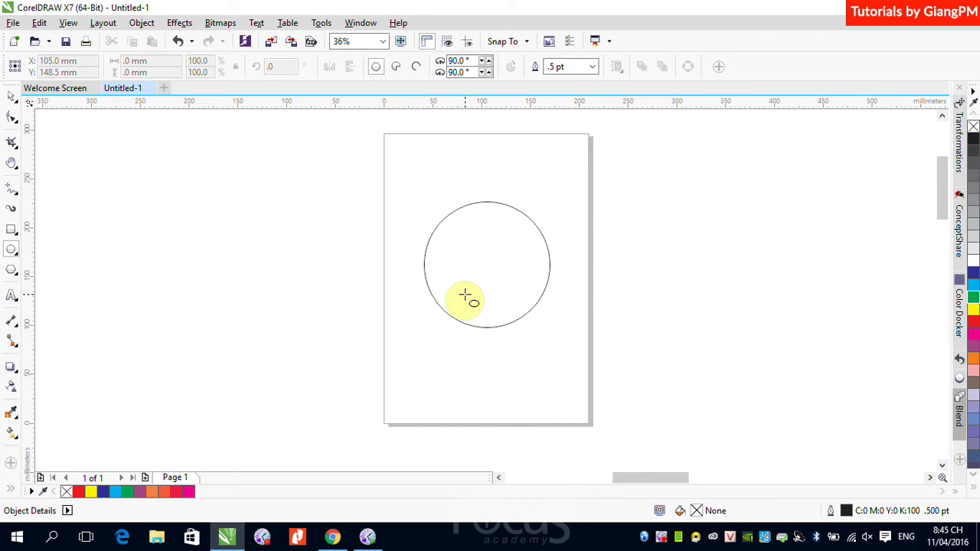
left_click(11, 97)
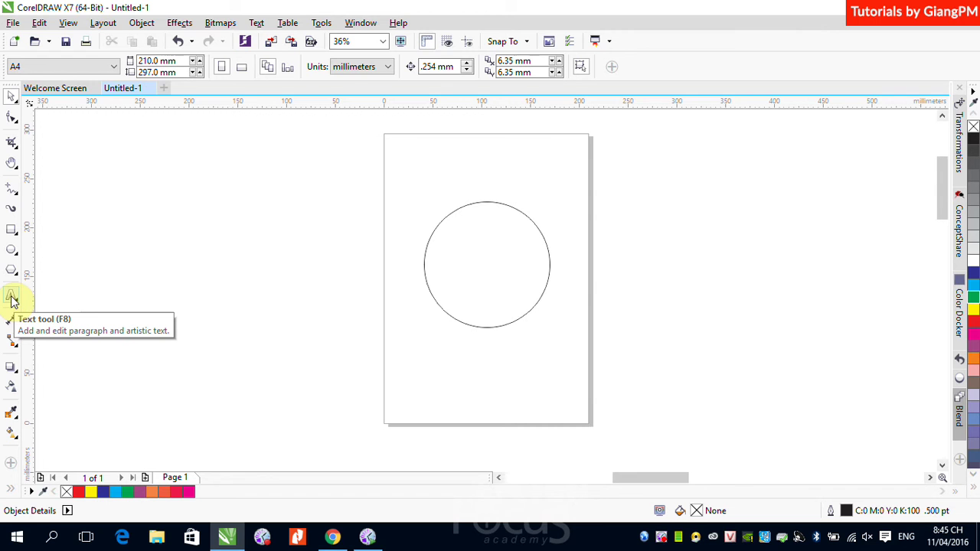
key("F7")
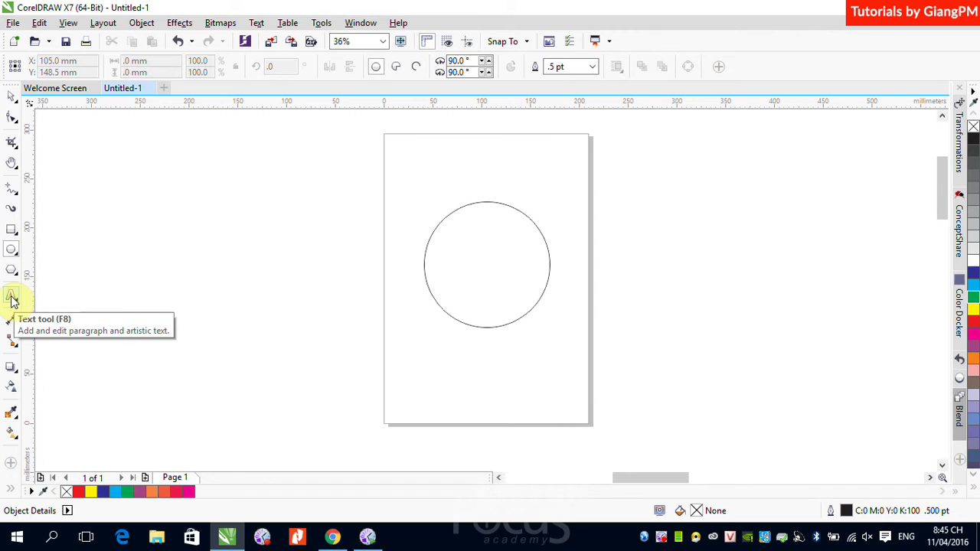
key("space")
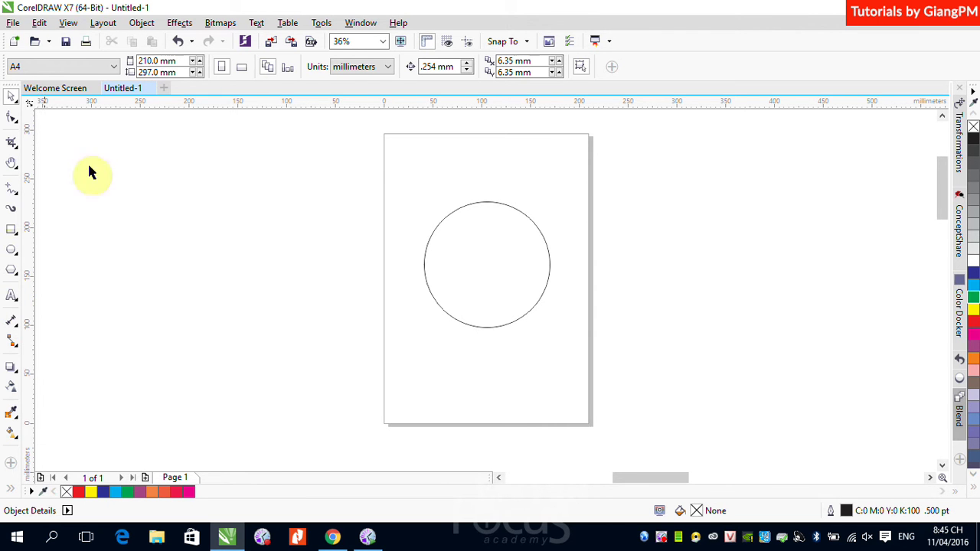
Narrow the circle symmetrically into an upright ellipse about 20 mm wide, and move its rotation centre to its bottom end
left_click(478, 203)
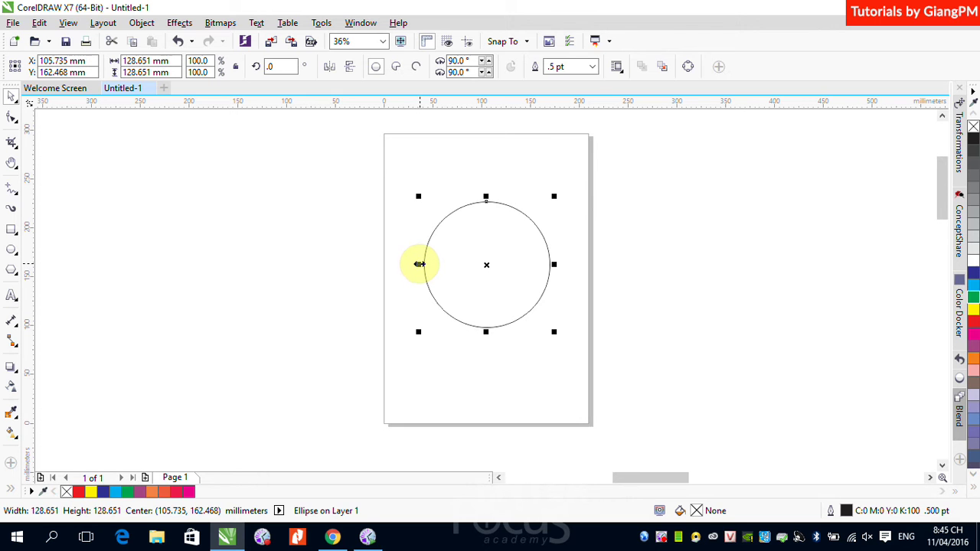
left_click_drag(418, 265, 473, 274)
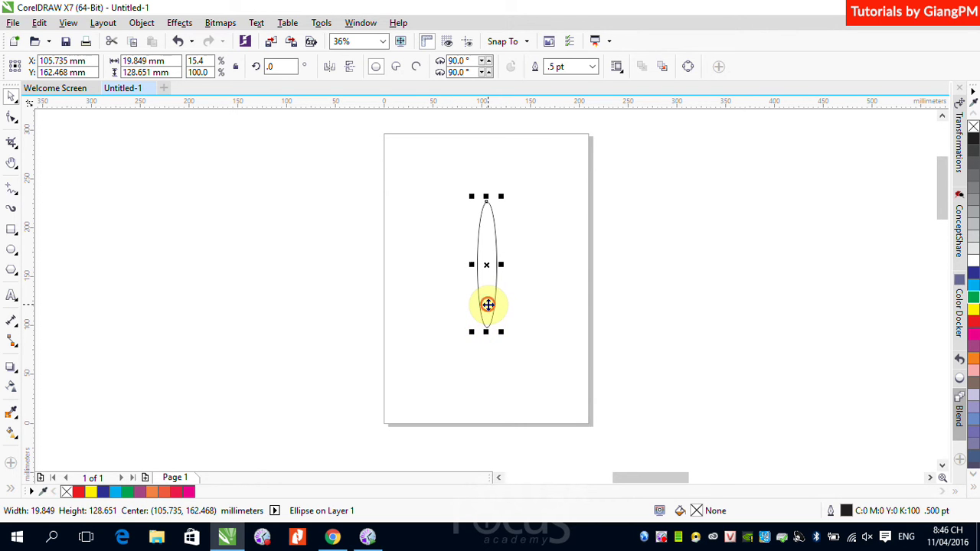
left_click(486, 306)
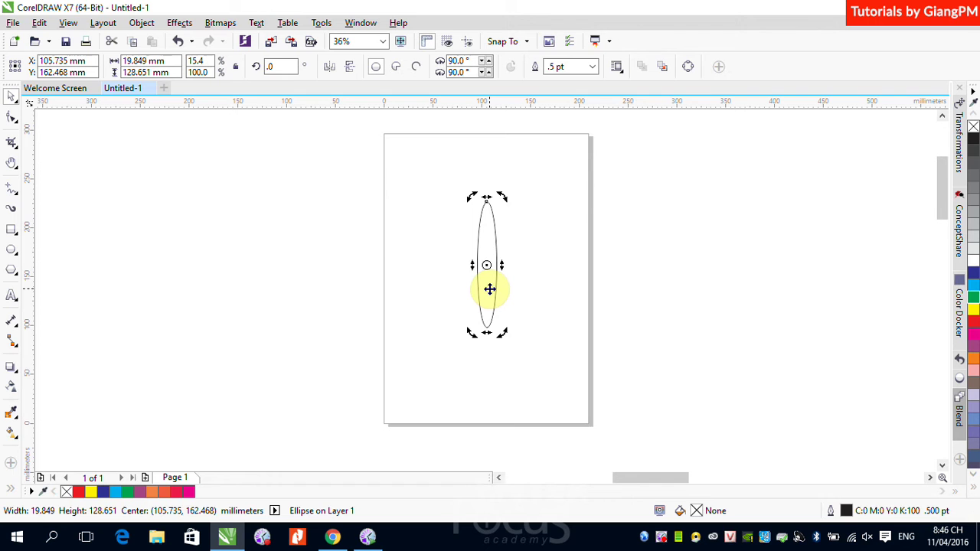
left_click_drag(487, 266, 487, 333)
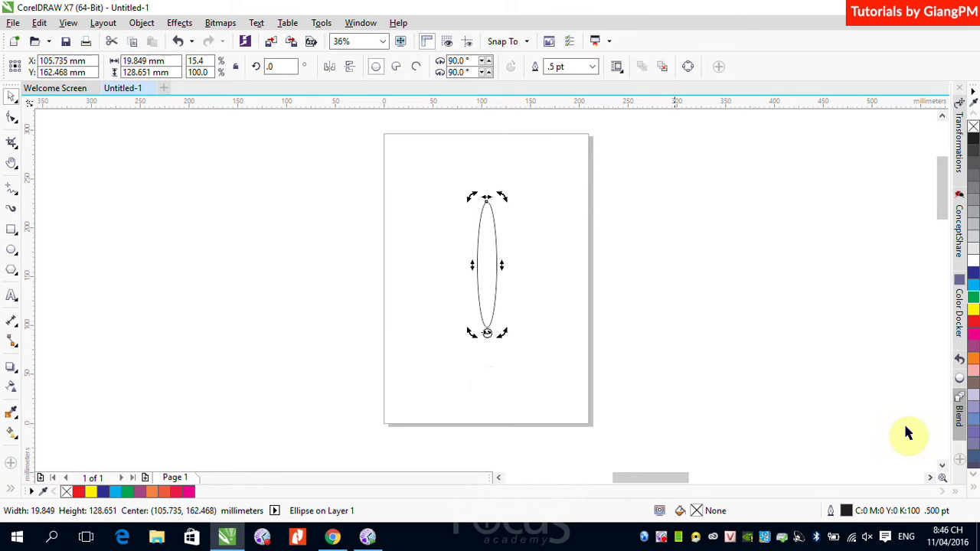
Fill the ellipse with the red shade C:0 M:99 Y:67 K:0 and make a copy rotated 15° about its bottom end
left_click(973, 328)
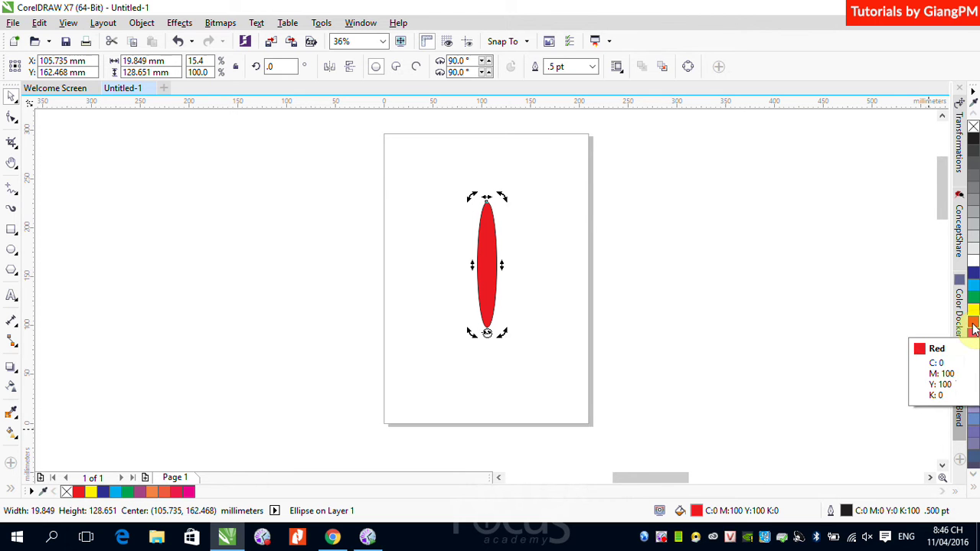
left_click_drag(974, 328, 933, 333)
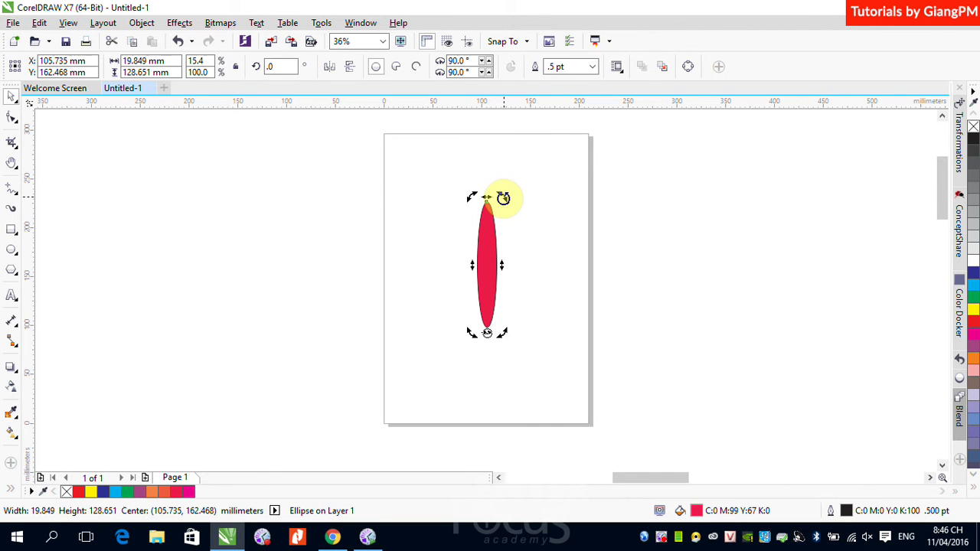
left_click_drag(503, 198, 478, 193)
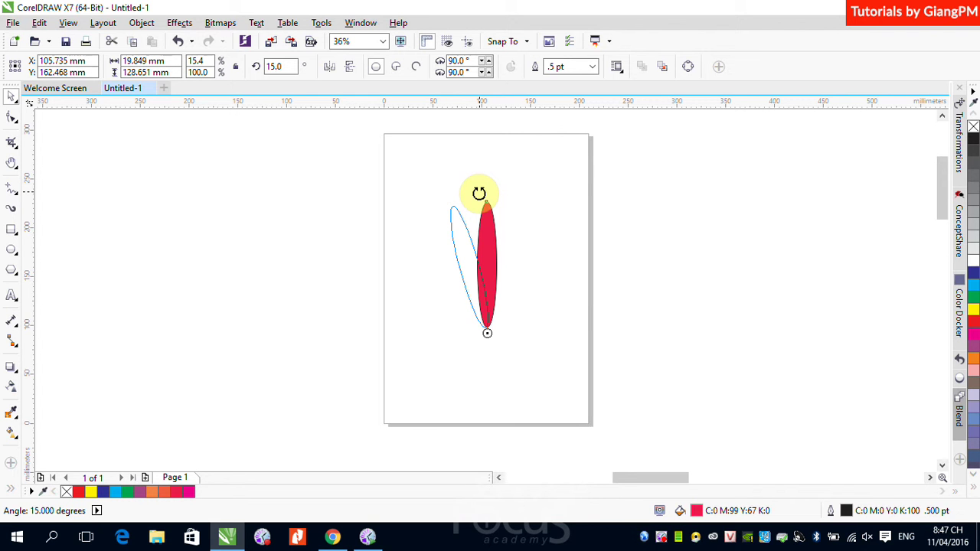
left_click_drag(478, 192, 477, 192)
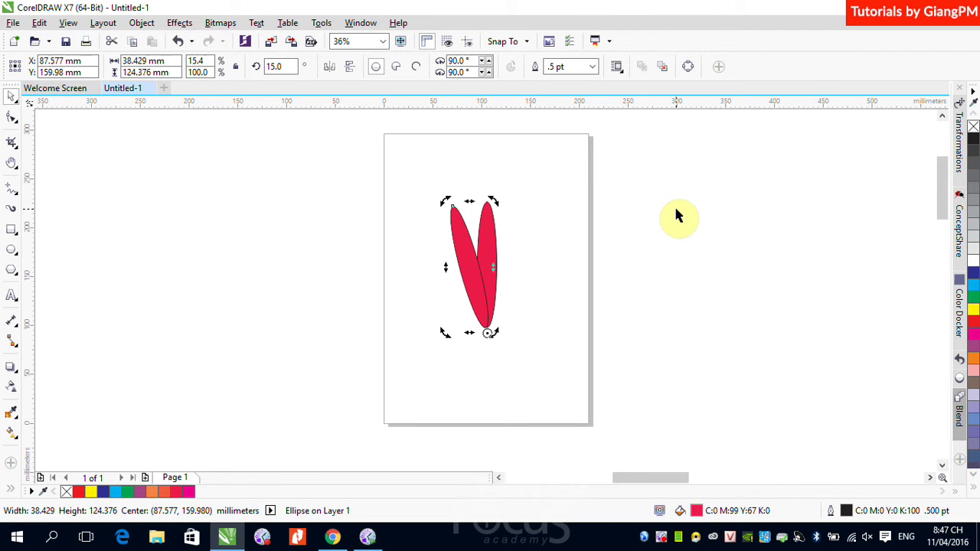
Repeat the 15° rotated copy around the shared centre until the petals complete a full flower of 24, and deselect
key("ctrl+r")
key("ctrl+r")
key("ctrl+r")
key("ctrl+r")
key("ctrl+r")
key("ctrl+r")
key("ctrl+r")
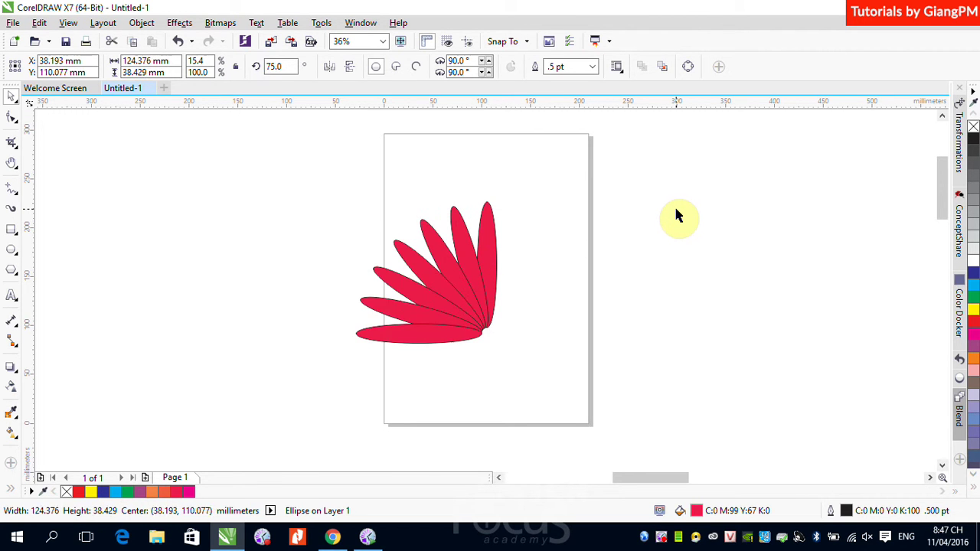
key("ctrl+r")
key("ctrl+r")
key("ctrl+r")
key("ctrl+r")
key("ctrl+r")
key("ctrl+r")
key("ctrl+r")
key("ctrl+r")
key("ctrl+r")
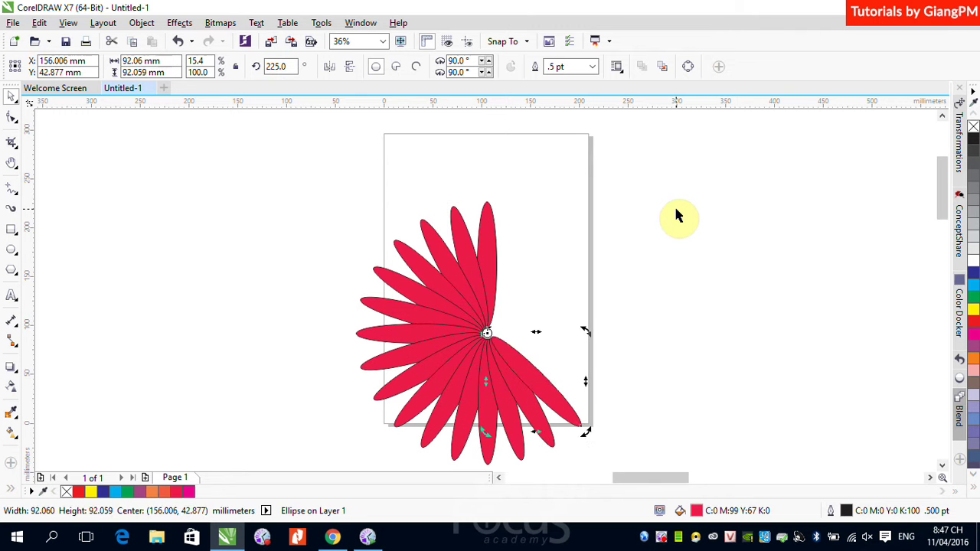
key("ctrl+r")
key("ctrl+r")
key("ctrl+r")
key("ctrl+r")
key("ctrl+r")
key("ctrl+r")
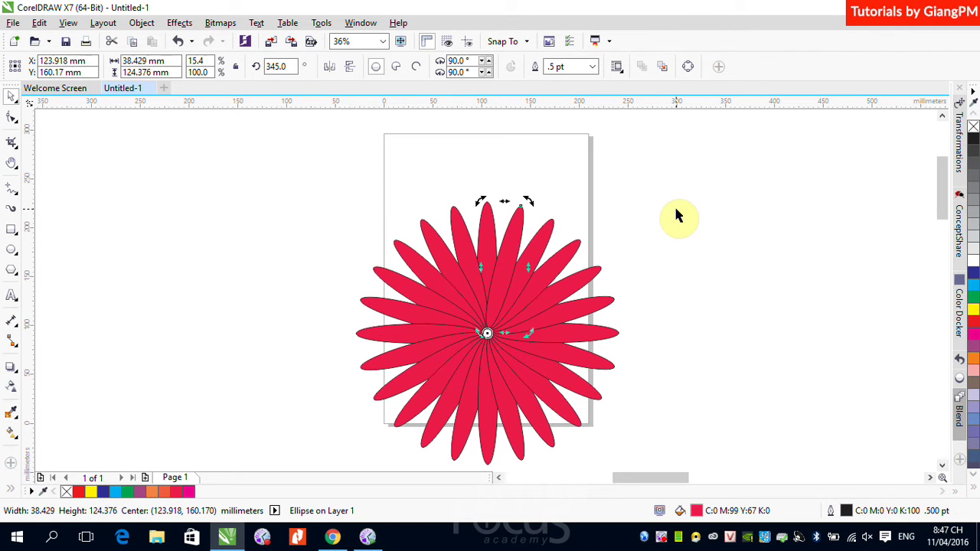
left_click(656, 220)
Select all 24 petals of the red flower and group them
left_click(324, 173)
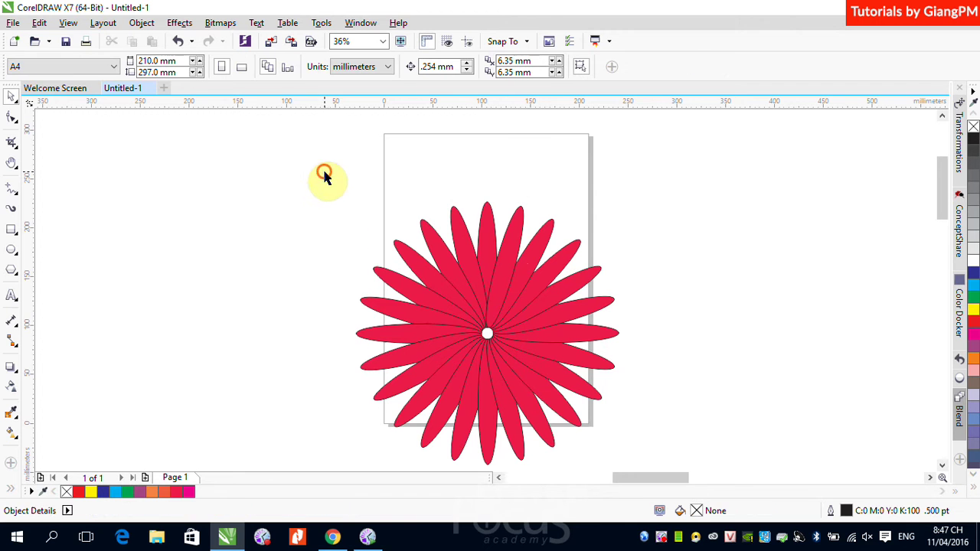
left_click_drag(323, 174, 623, 463)
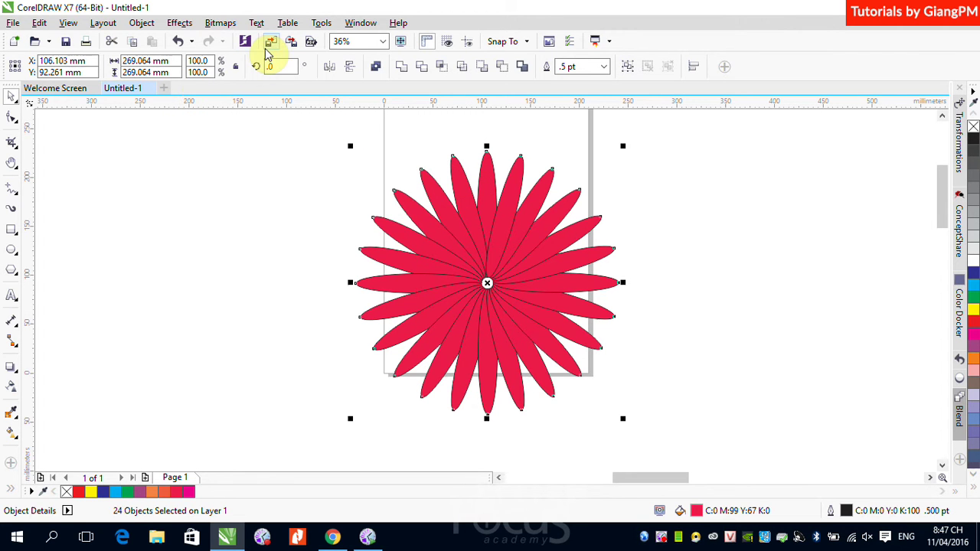
left_click(627, 68)
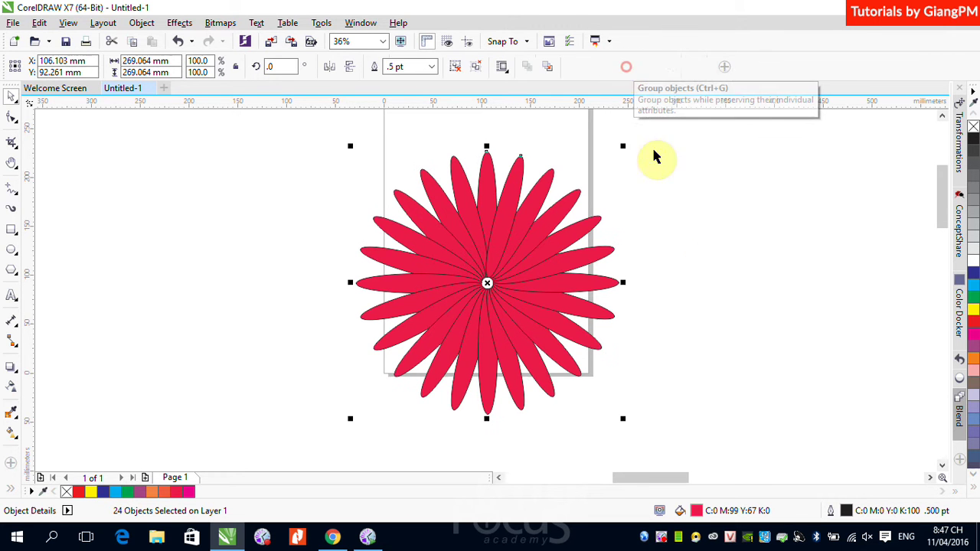
left_click(691, 256)
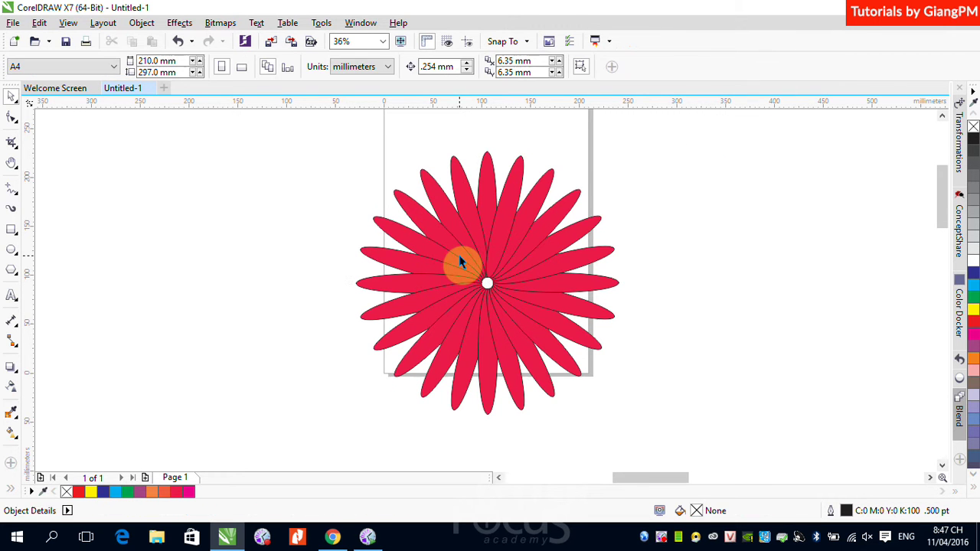
Place a copy of the flower group partly overlapping its right side, and fill the copy with yellow
left_click_drag(460, 262, 626, 234)
right_click(626, 234)
left_click(972, 309)
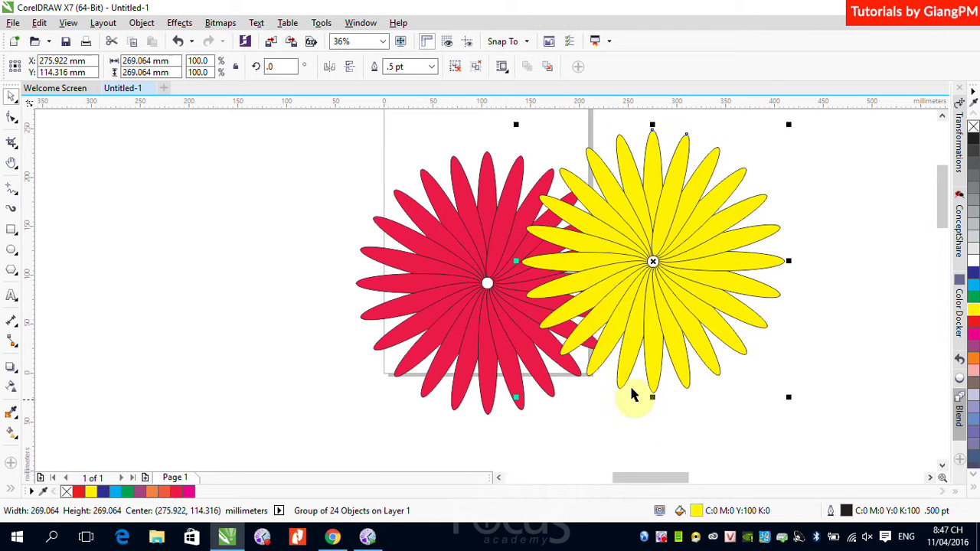
Select the red and yellow flowers together and group them
left_click_drag(300, 131, 855, 448)
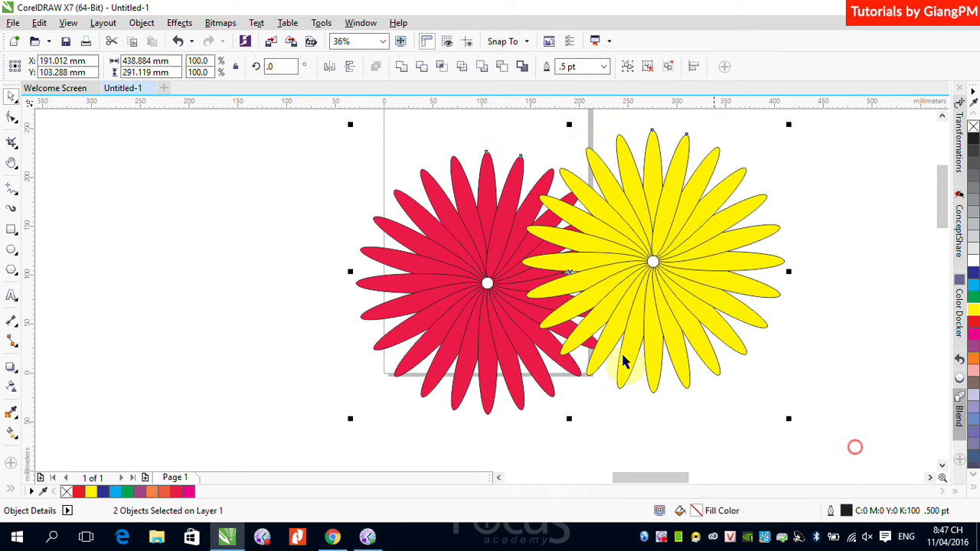
left_click(626, 67)
left_click(823, 343)
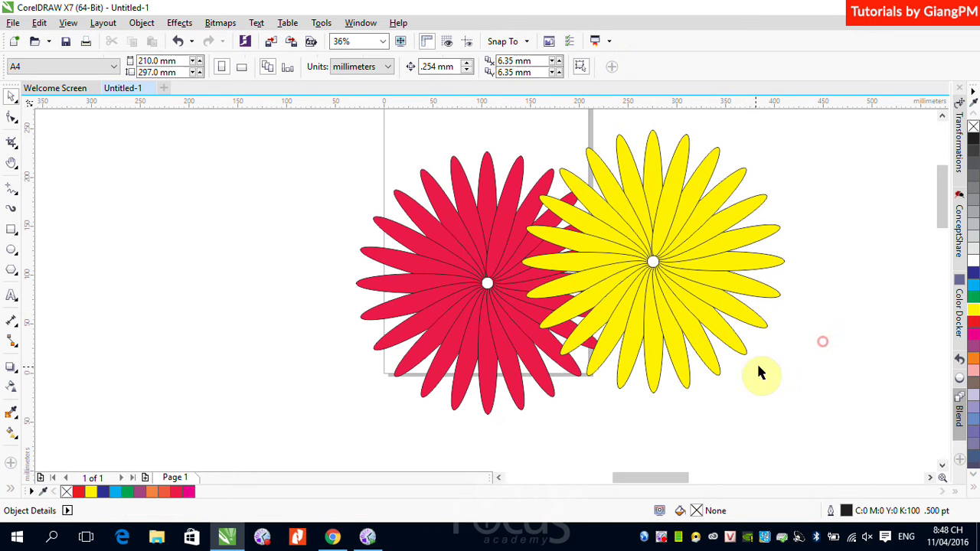
Place a copy of the two-flower group below and left of the original, centred at about X 56, Y -28 mm
left_click_drag(645, 251, 497, 387)
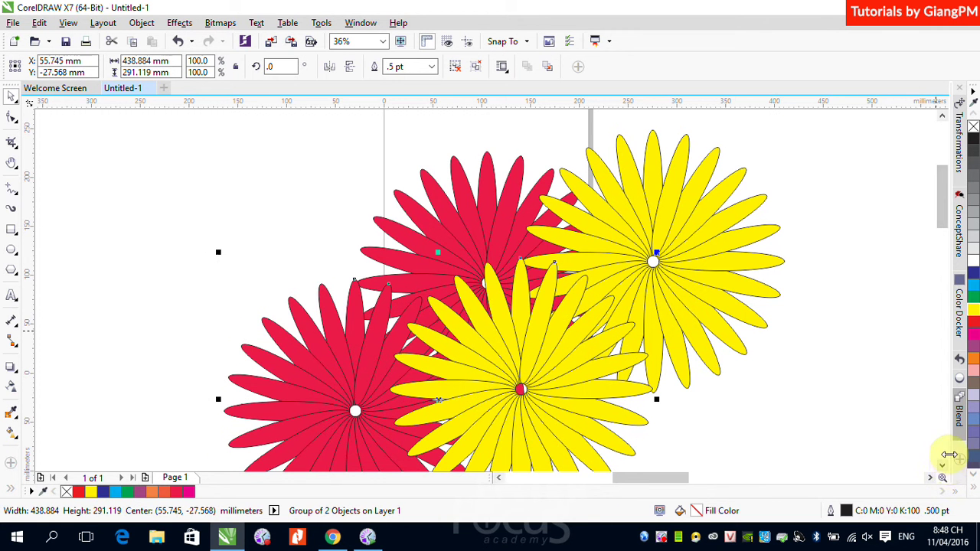
scroll(943, 467, "down", 2)
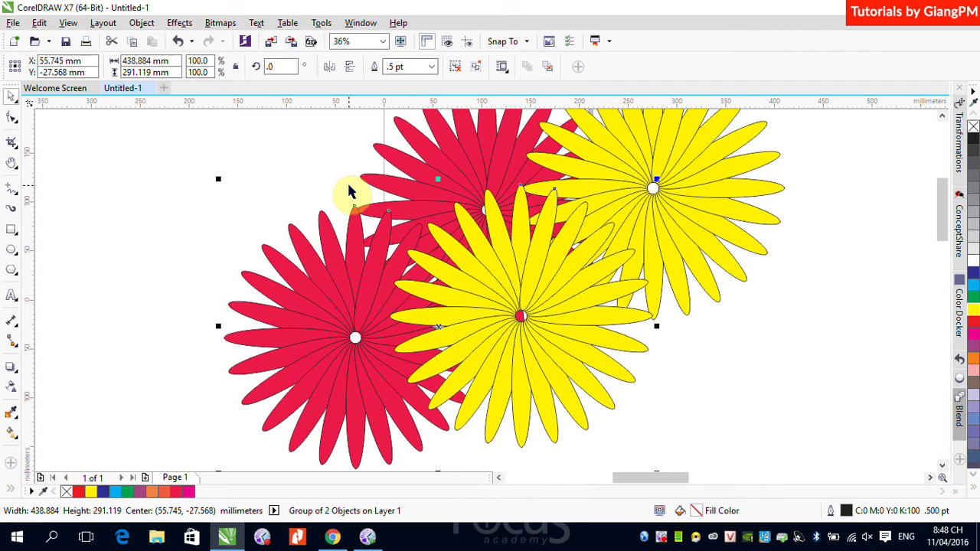
left_click(766, 361)
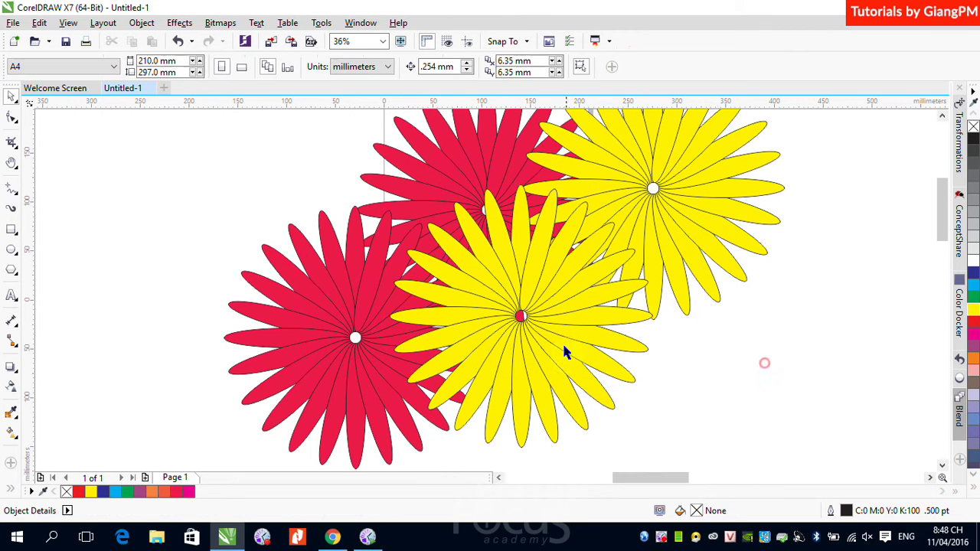
Try filling the copied two-flower group with green, and undo the fill
left_click(569, 333)
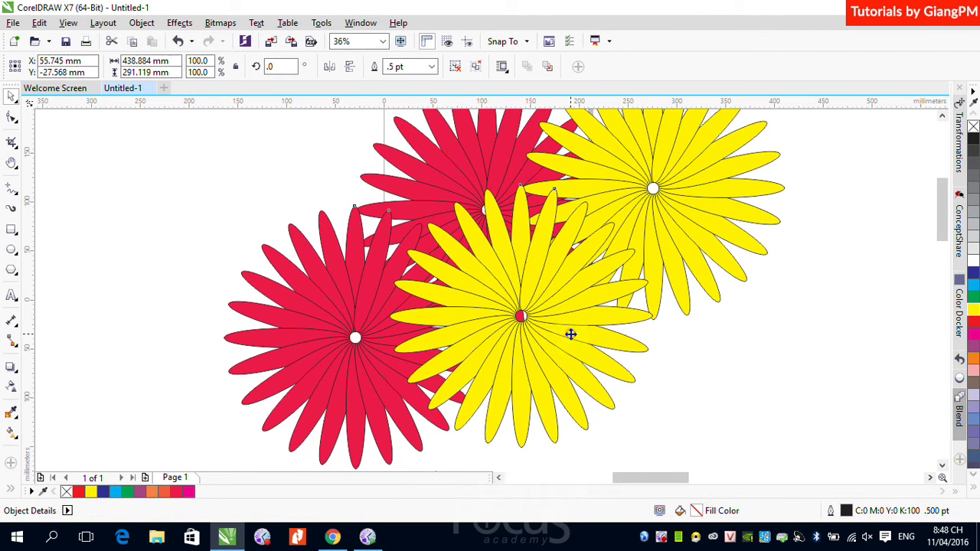
left_click(973, 297)
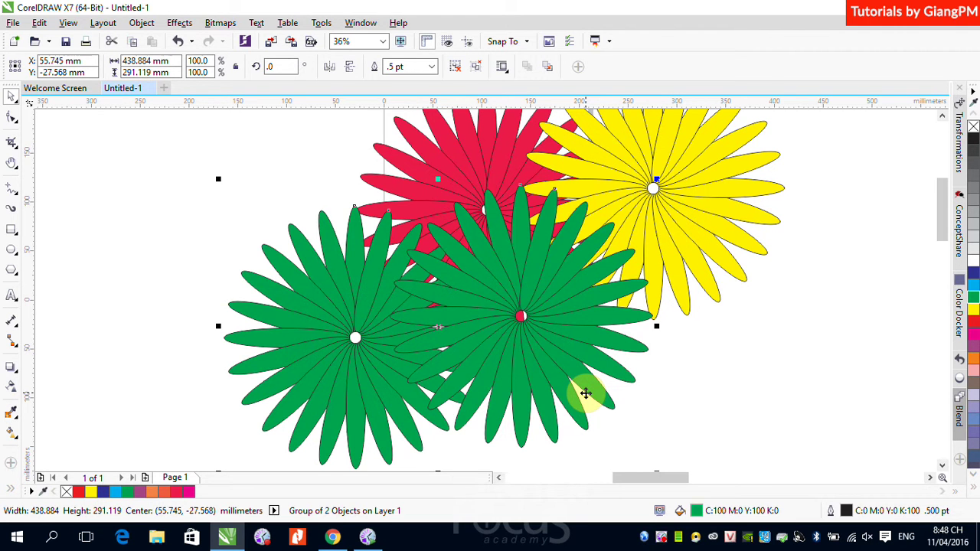
key("ctrl+z")
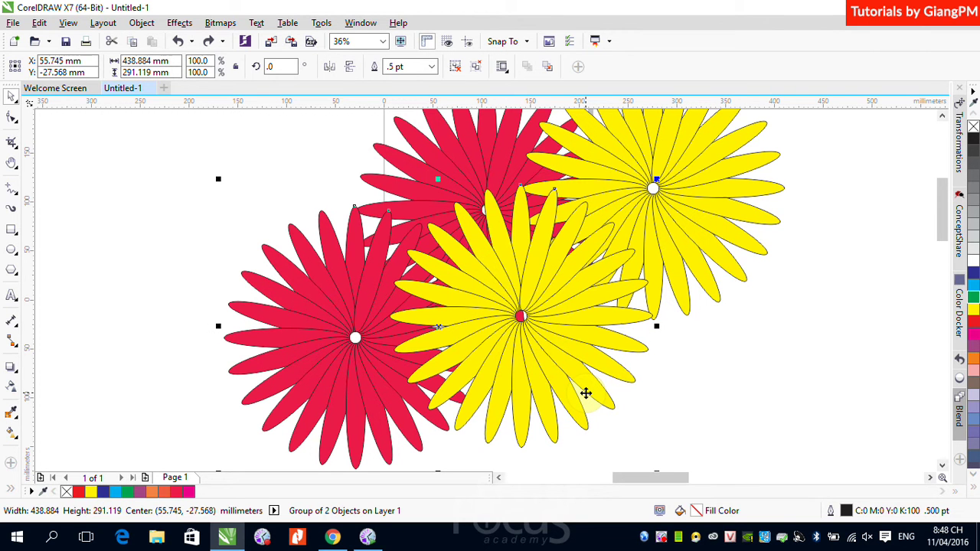
left_click(705, 387)
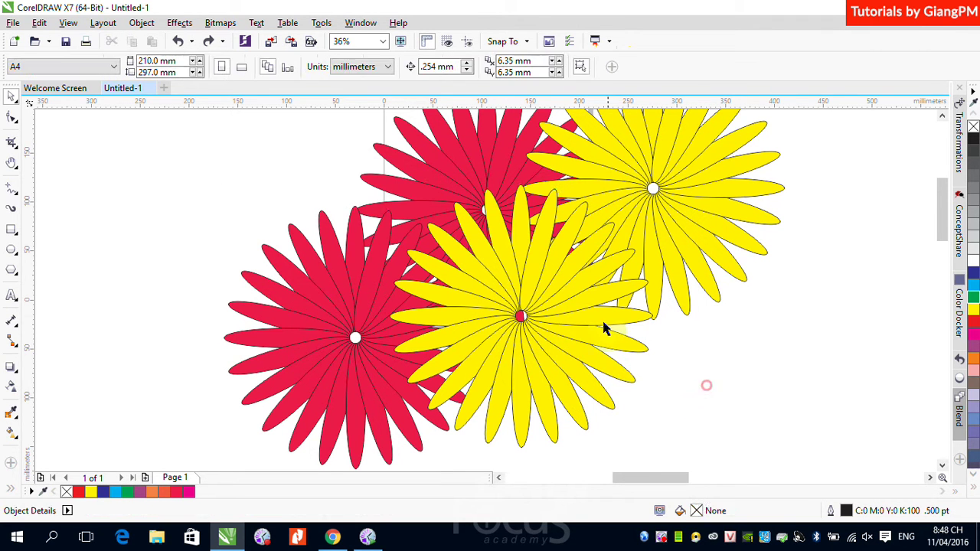
Move the copied two-flower group left, clear of the original pair, centred at about X -207, Y -49 mm
left_click(602, 324)
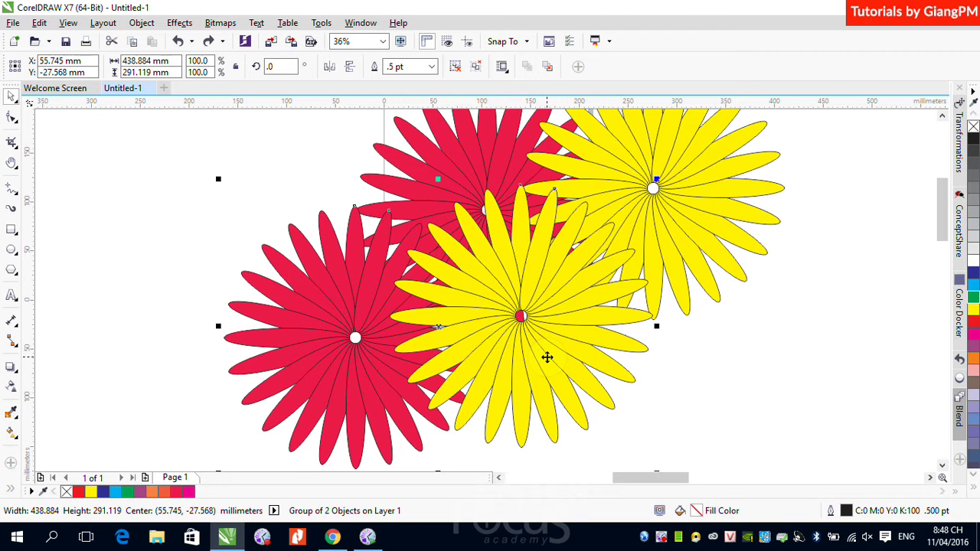
left_click(746, 382)
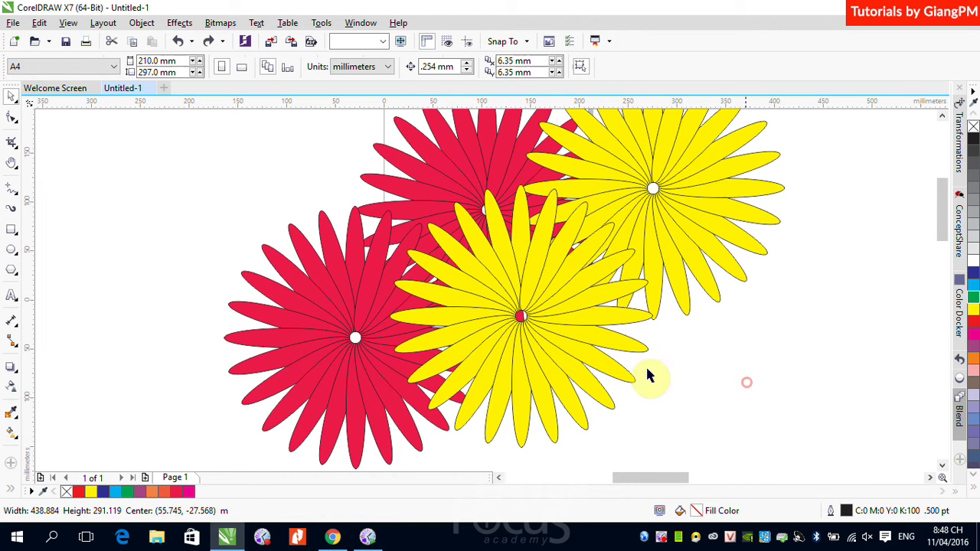
left_click(586, 296)
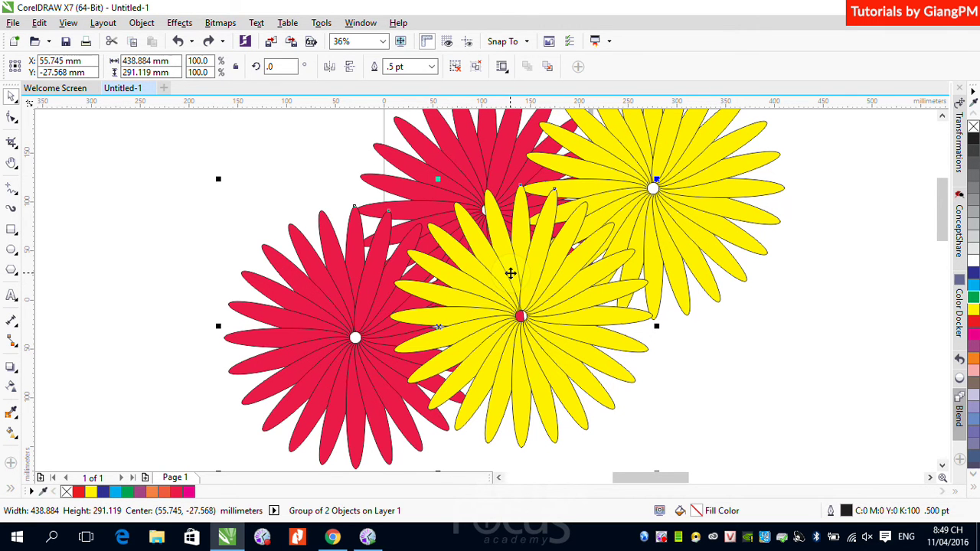
left_click_drag(580, 294, 324, 314)
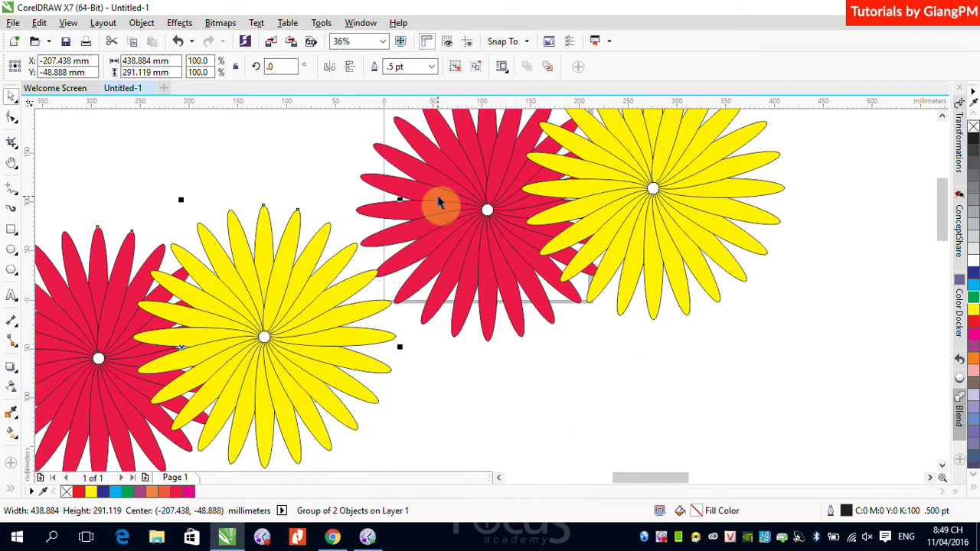